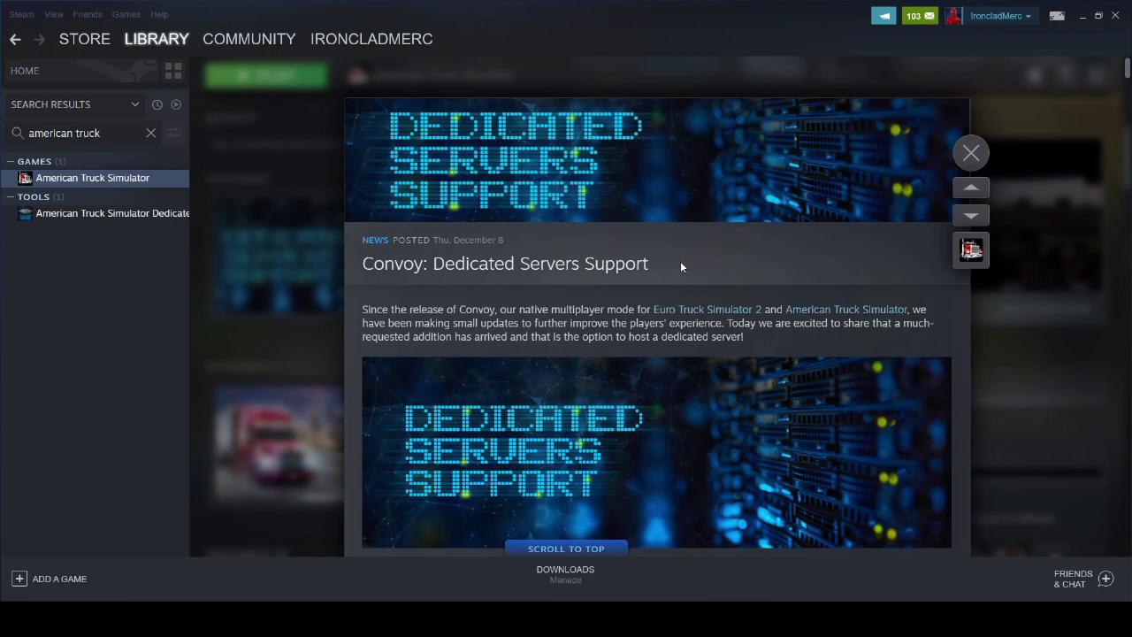
Step: Read through the Convoy: Dedicated Servers Support news article, including the dedicated server IDs, and close it
{"action": "scroll", "coordinate": [678, 261], "scroll_direction": "down", "scroll_amount": 3}
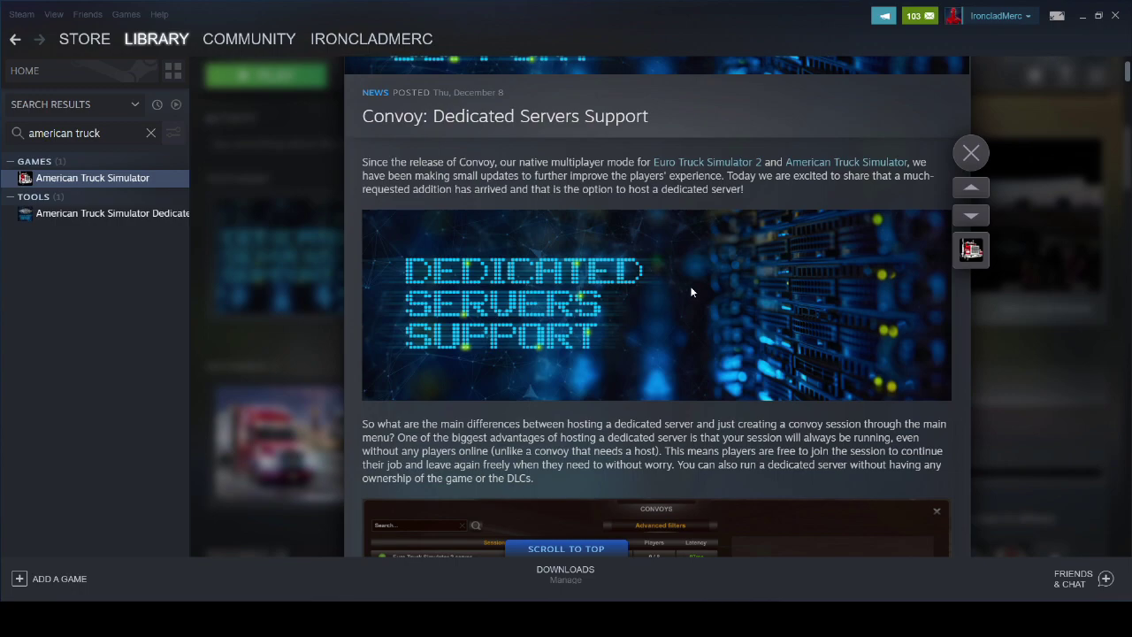
{"action": "scroll", "coordinate": [674, 296], "scroll_direction": "down", "scroll_amount": 2}
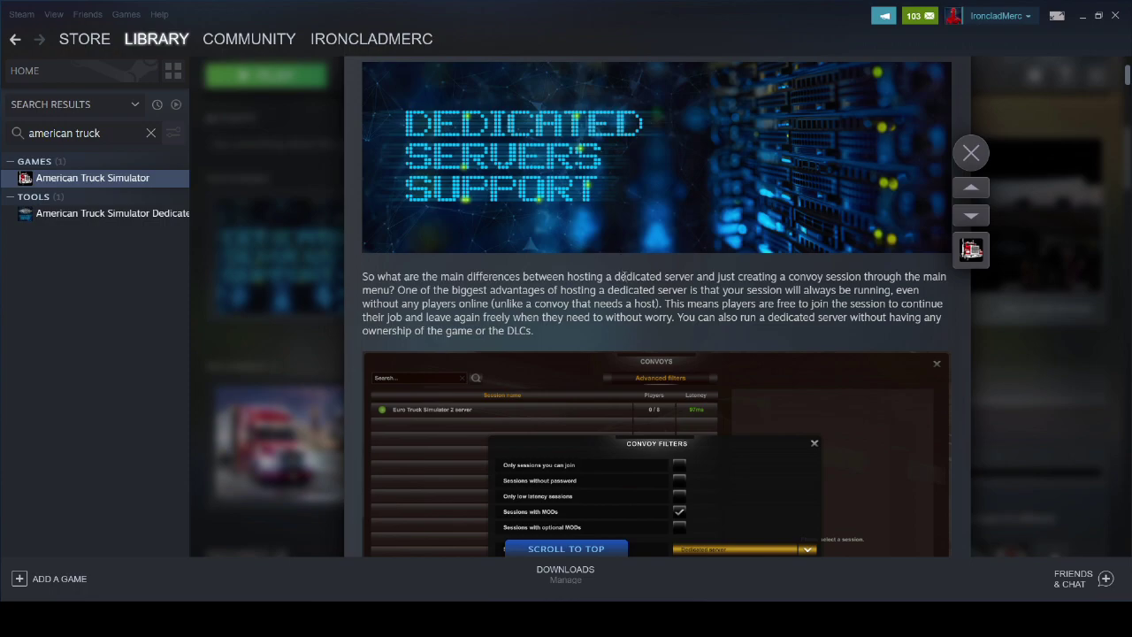
{"action": "scroll", "coordinate": [605, 271], "scroll_direction": "down", "scroll_amount": 1}
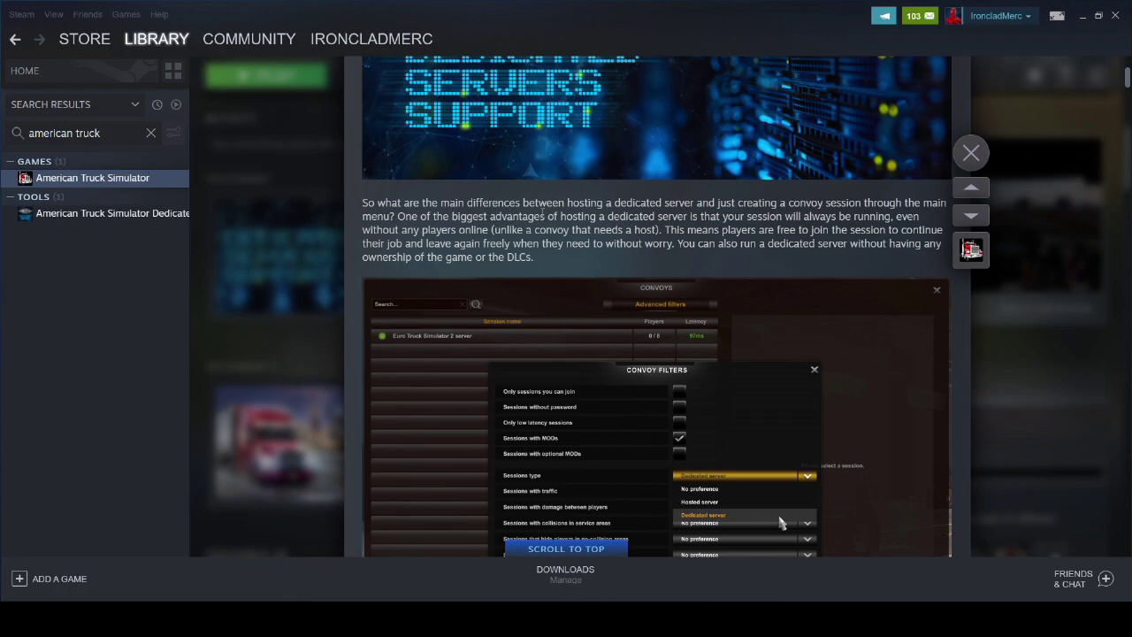
{"action": "scroll", "coordinate": [601, 217], "scroll_direction": "down", "scroll_amount": 5}
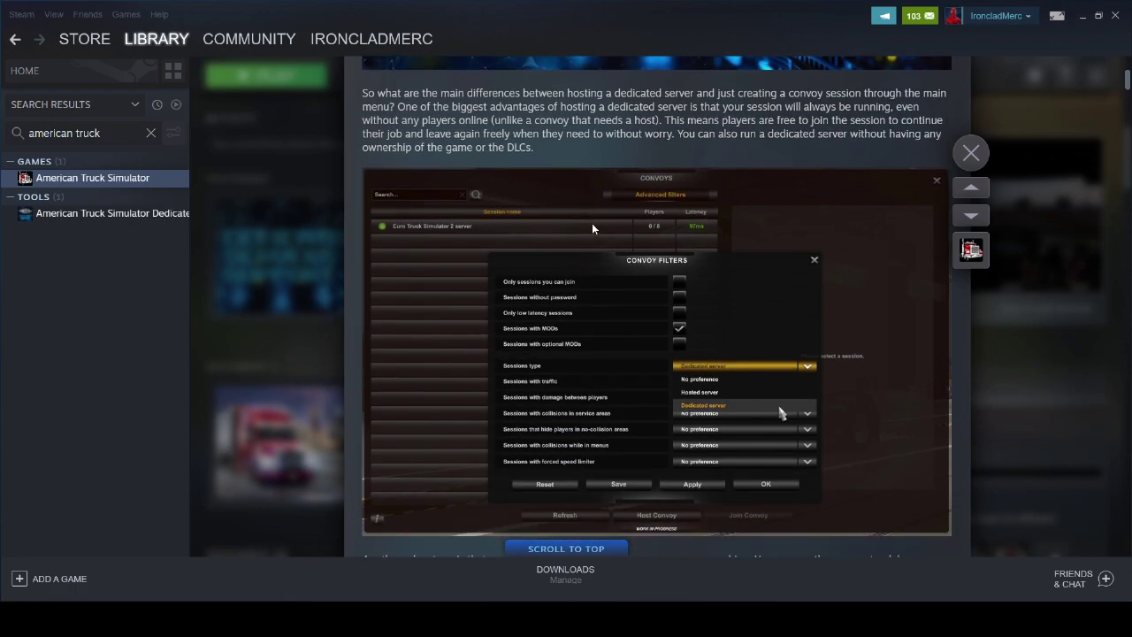
{"action": "scroll", "coordinate": [593, 228], "scroll_direction": "up", "scroll_amount": 2}
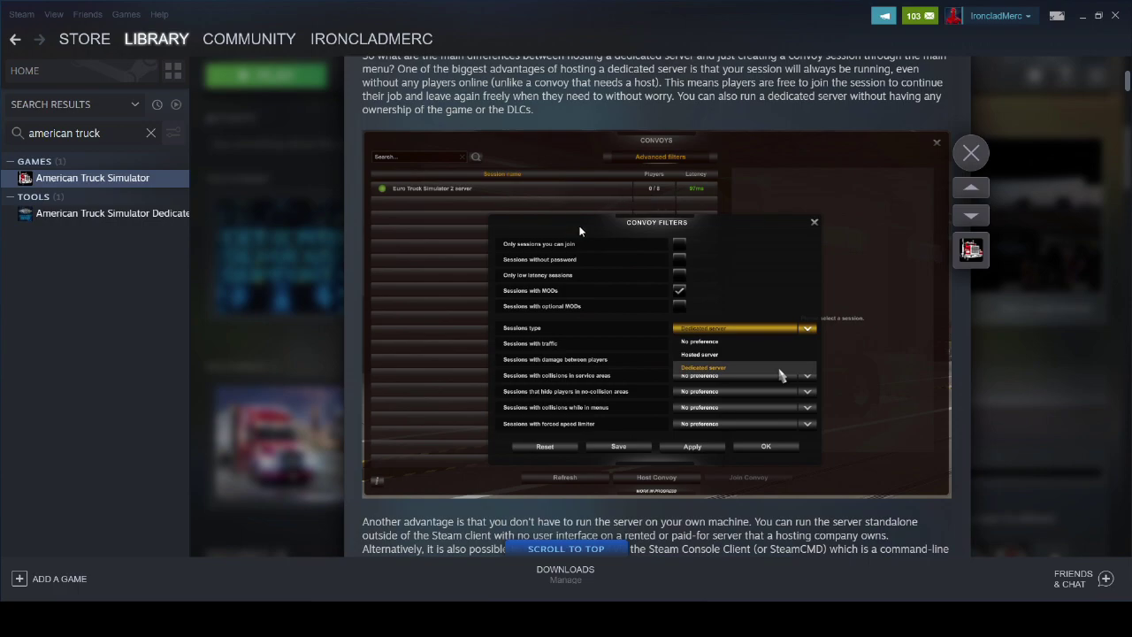
{"action": "scroll", "coordinate": [580, 230], "scroll_direction": "down", "scroll_amount": 9}
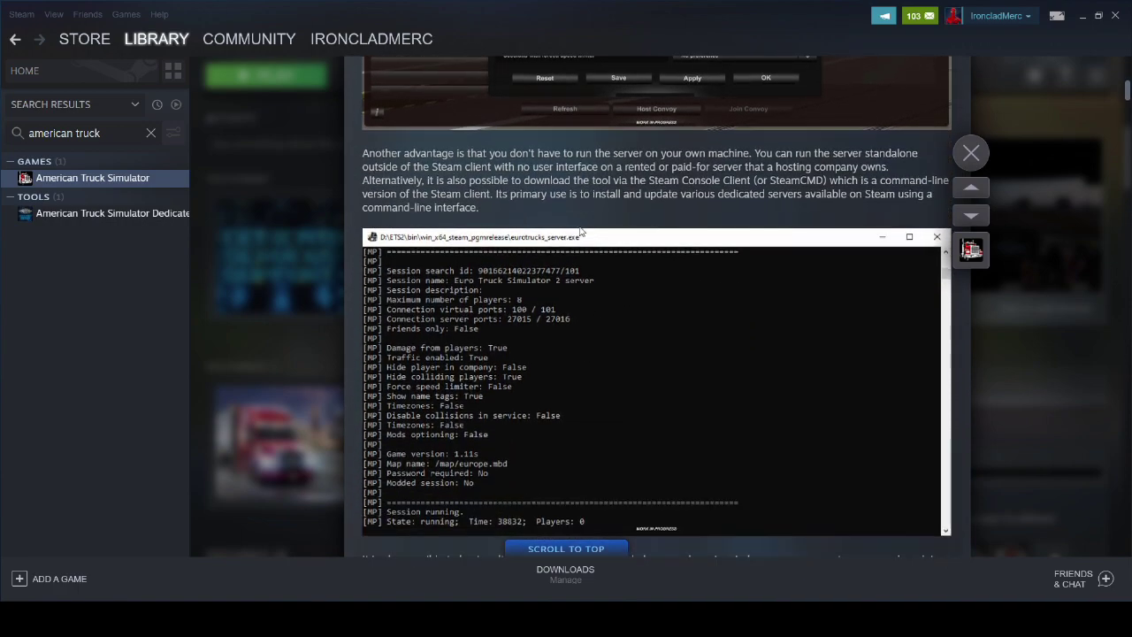
{"action": "scroll", "coordinate": [580, 231], "scroll_direction": "down", "scroll_amount": 1}
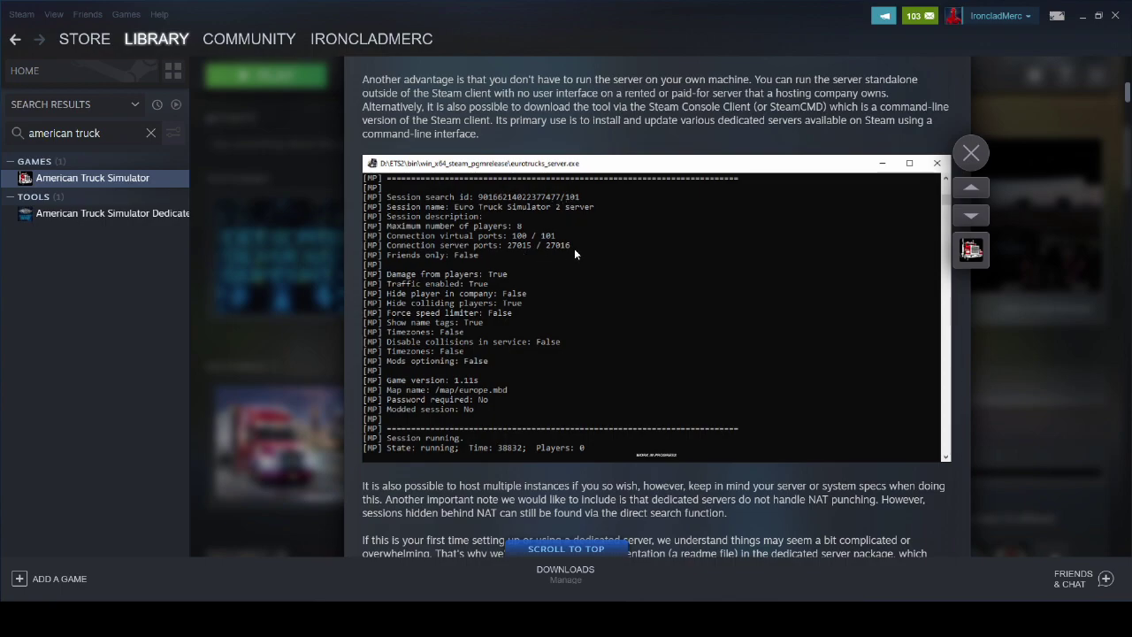
{"action": "scroll", "coordinate": [575, 248], "scroll_direction": "down", "scroll_amount": 5}
{"action": "scroll", "coordinate": [574, 248], "scroll_direction": "down", "scroll_amount": 12}
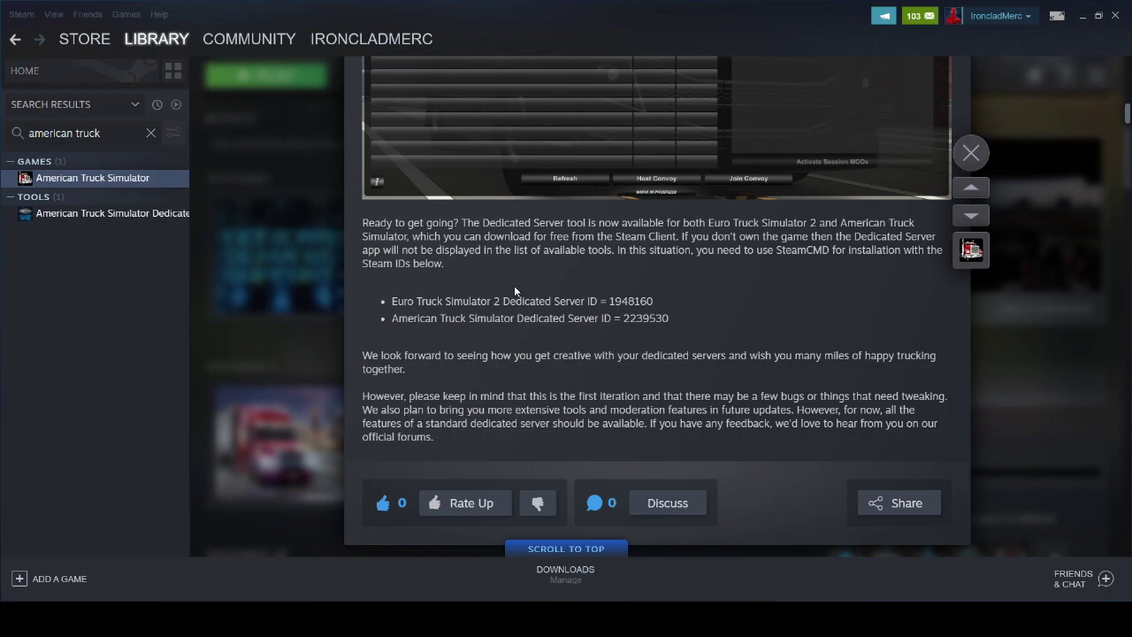
{"action": "scroll", "coordinate": [521, 326], "scroll_direction": "up", "scroll_amount": 8}
{"action": "scroll", "coordinate": [520, 327], "scroll_direction": "up", "scroll_amount": 17}
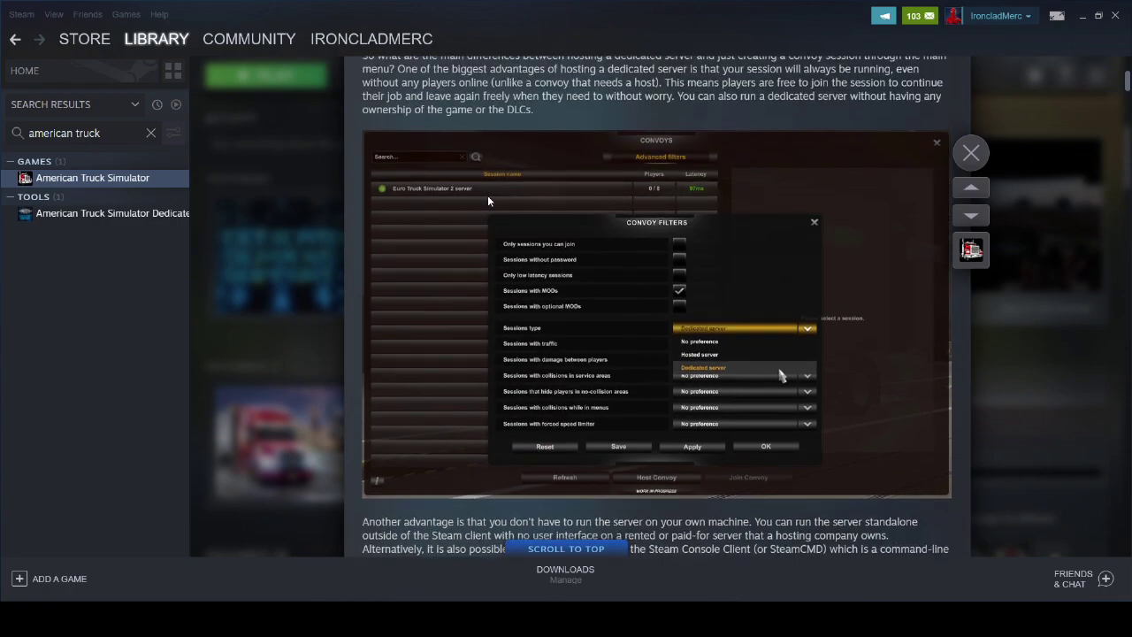
{"action": "left_click", "coordinate": [970, 153]}
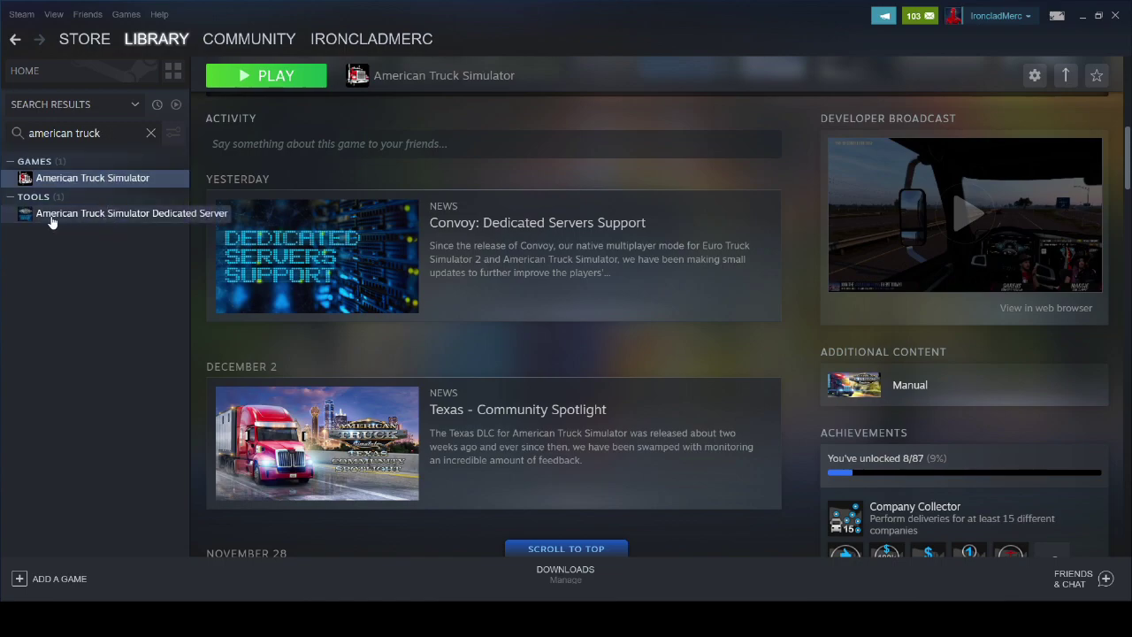
Step: Open the local files folder of the American Truck Simulator Dedicated Server tool
{"action": "left_click", "coordinate": [152, 218]}
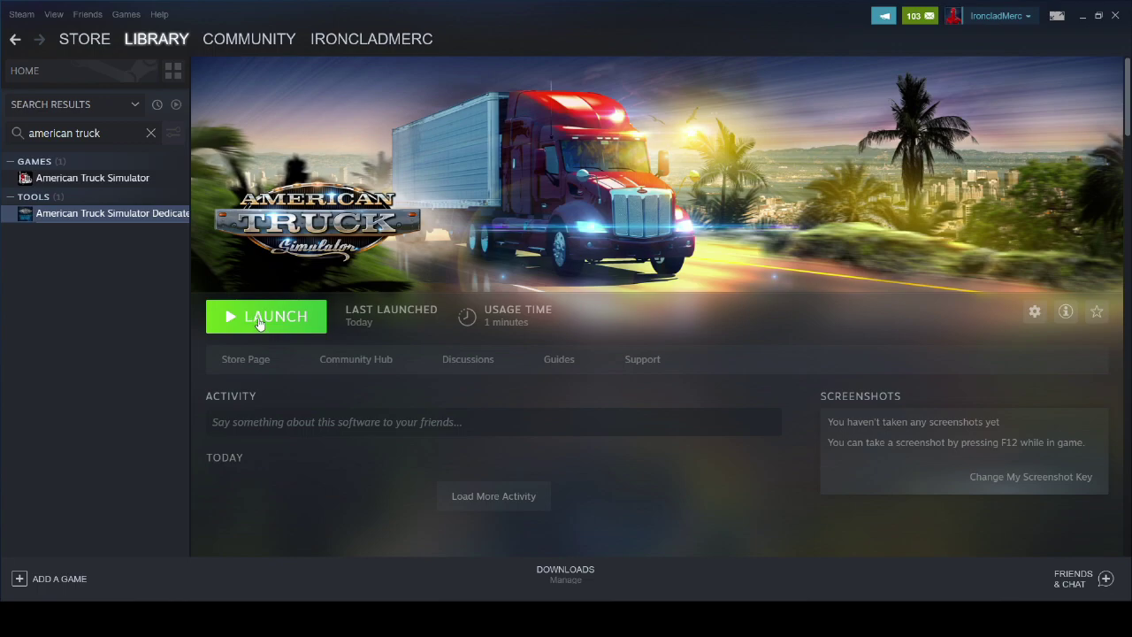
{"action": "right_click", "coordinate": [120, 221]}
{"action": "mouse_move", "coordinate": [123, 286]}
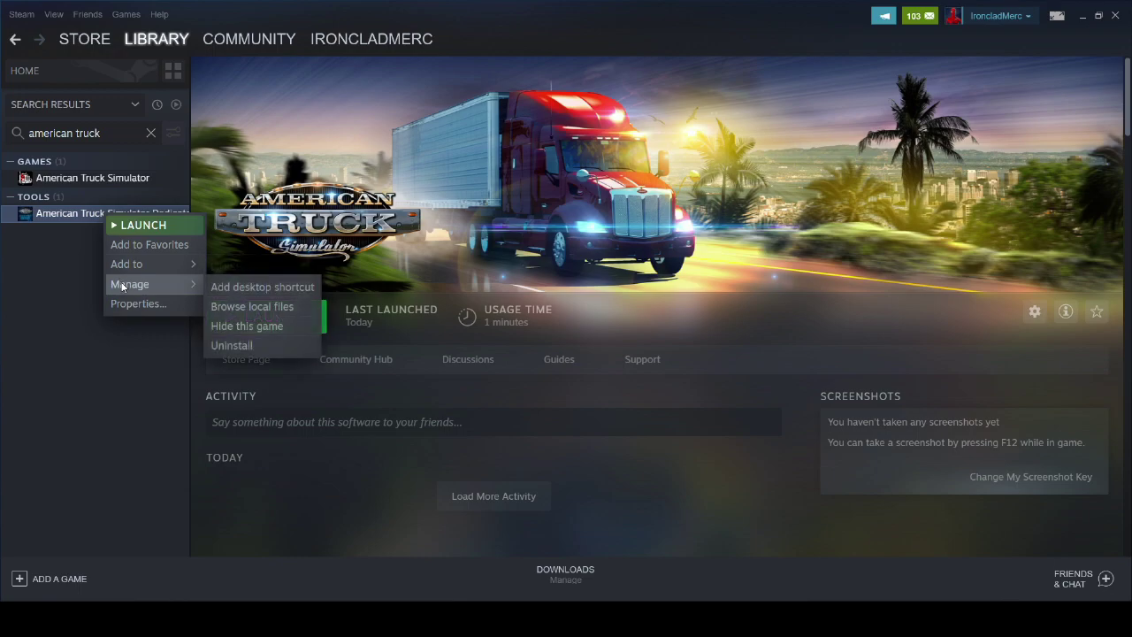
{"action": "right_click", "coordinate": [51, 216]}
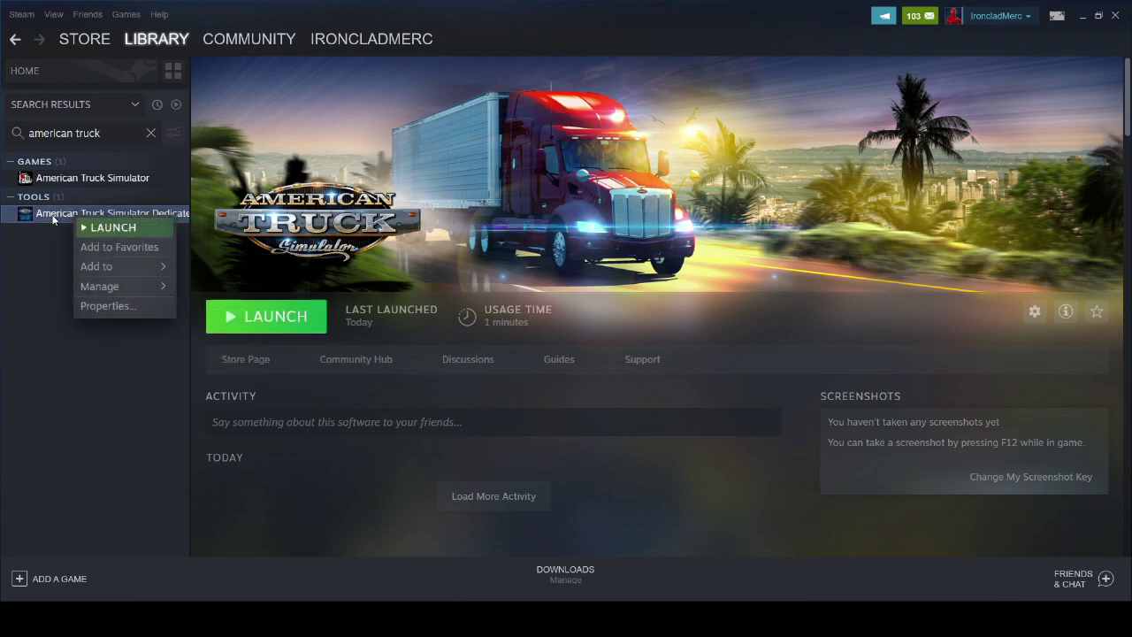
{"action": "mouse_move", "coordinate": [107, 283]}
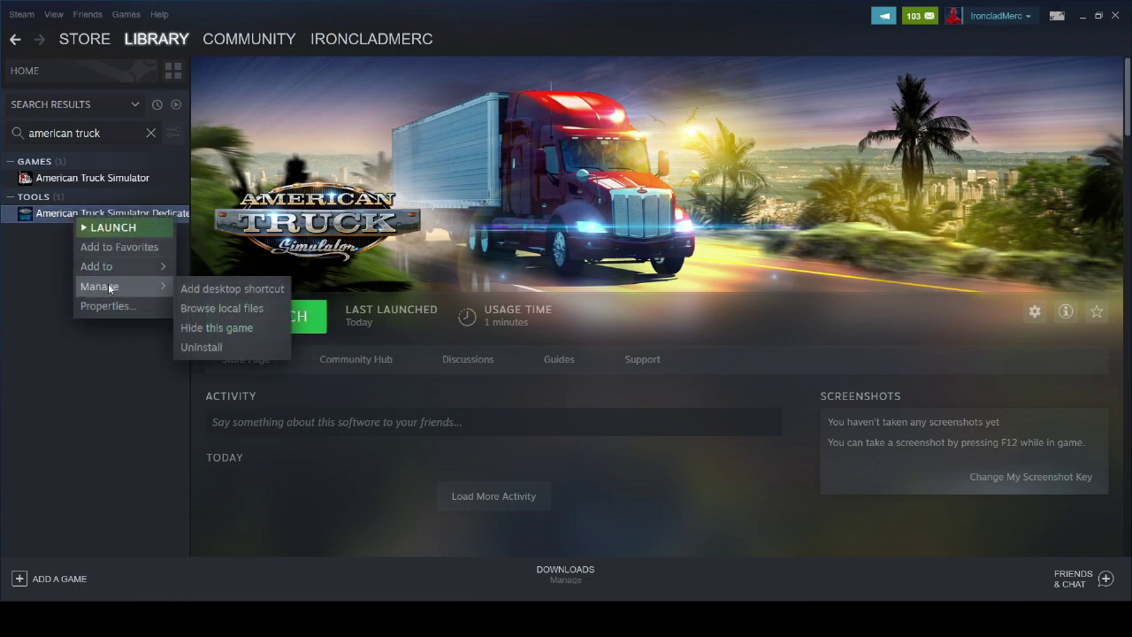
{"action": "left_click", "coordinate": [236, 308]}
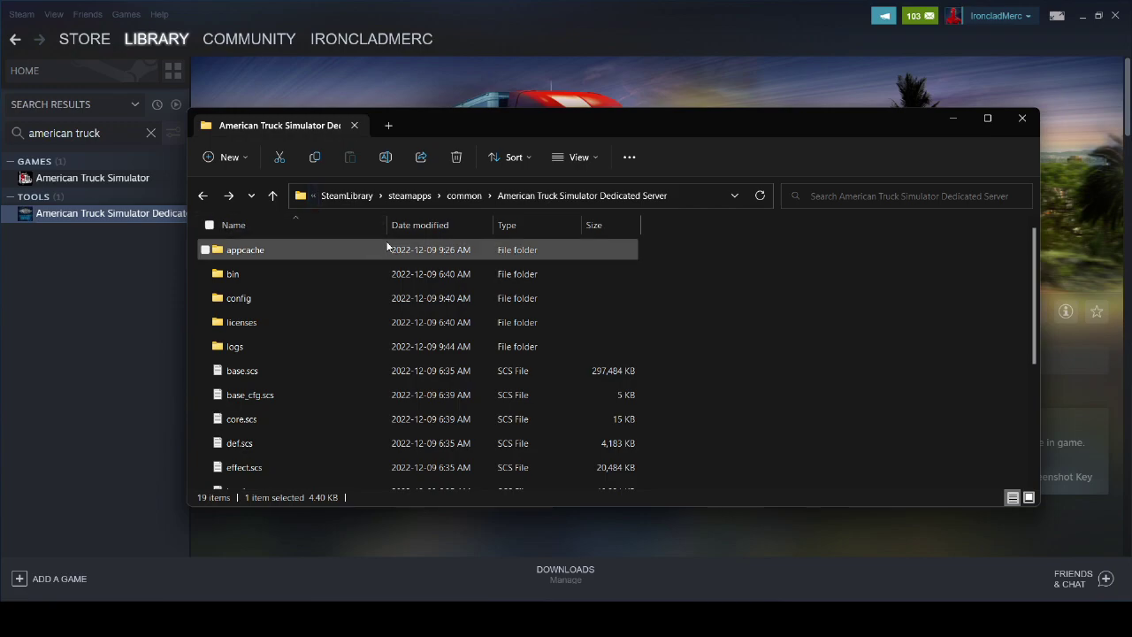
Step: Open server_readme.txt from the dedicated server folder and read the section on how to export server_packages, highlighting config.cfg
{"action": "scroll", "coordinate": [312, 333], "scroll_direction": "down", "scroll_amount": 3}
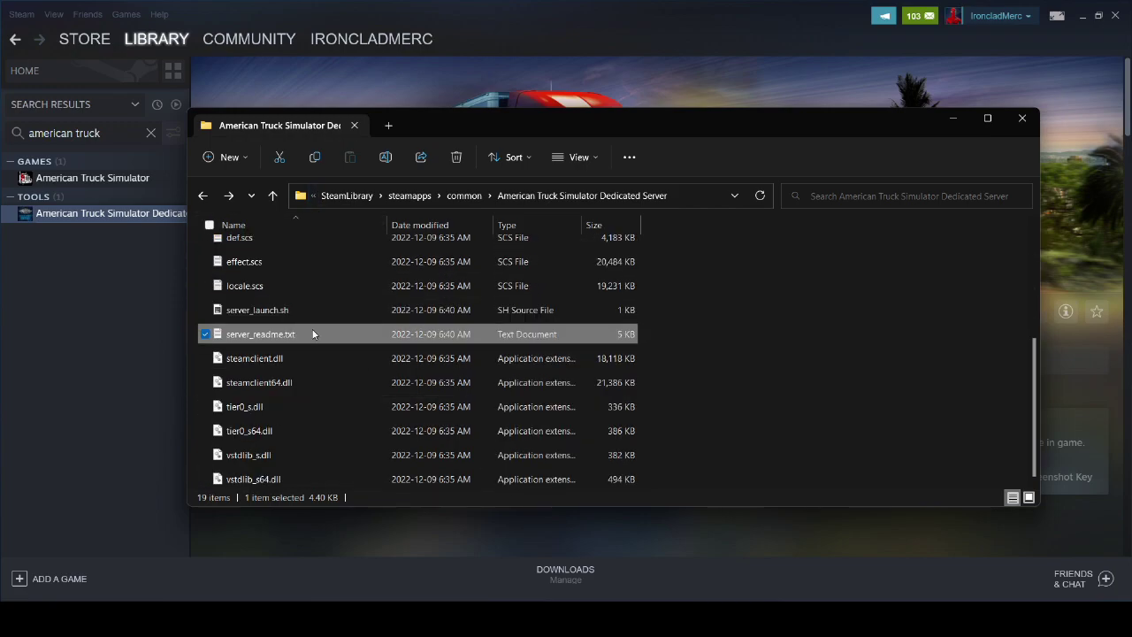
{"action": "double_click", "coordinate": [264, 337]}
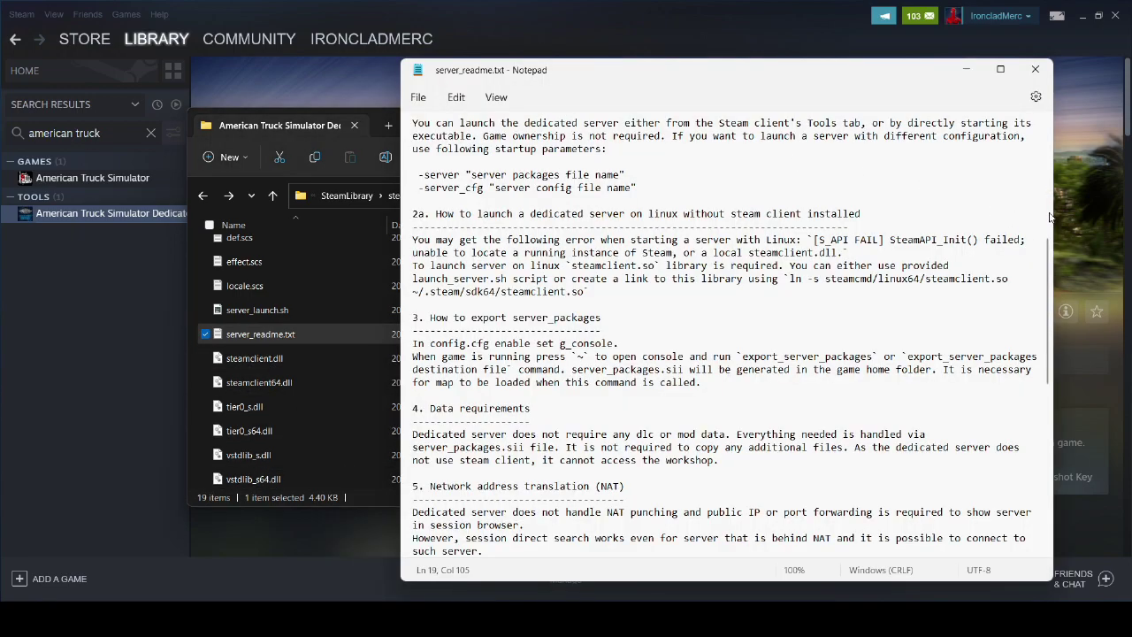
{"action": "left_click", "coordinate": [1050, 221]}
{"action": "left_click_drag", "start_coordinate": [546, 70], "coordinate": [458, 72]}
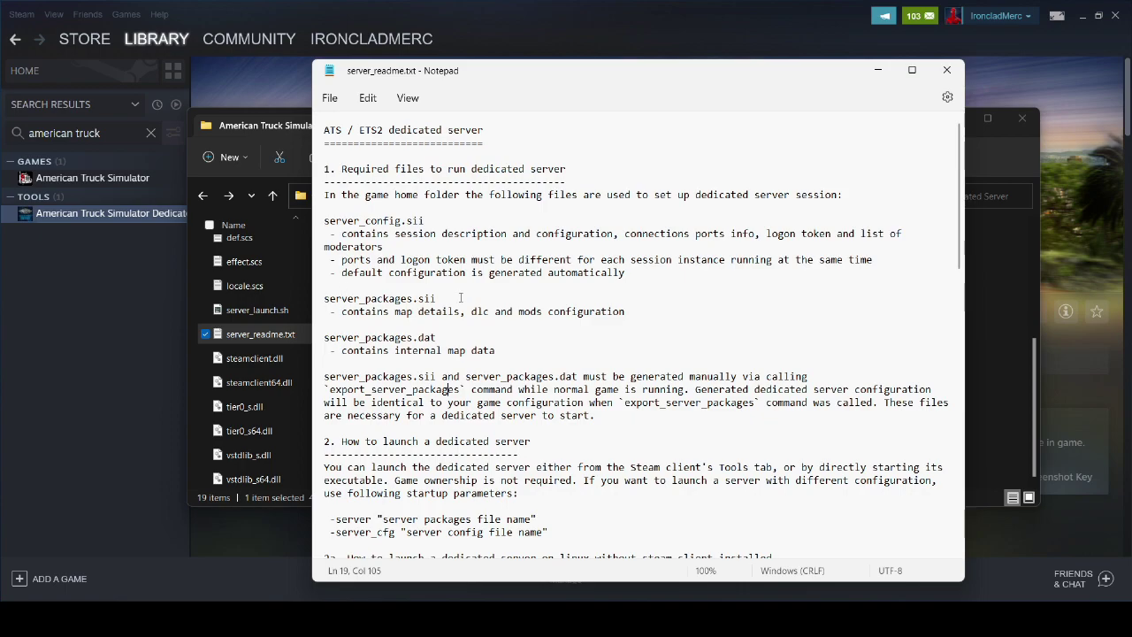
{"action": "scroll", "coordinate": [461, 297], "scroll_direction": "down", "scroll_amount": 7}
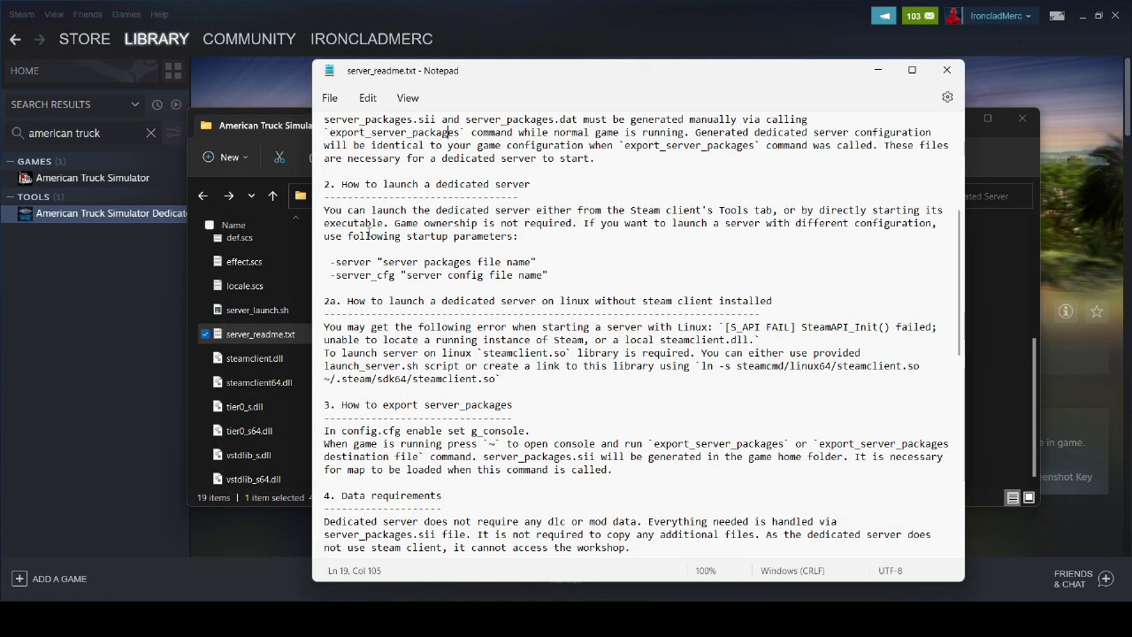
{"action": "scroll", "coordinate": [369, 232], "scroll_direction": "down", "scroll_amount": 5}
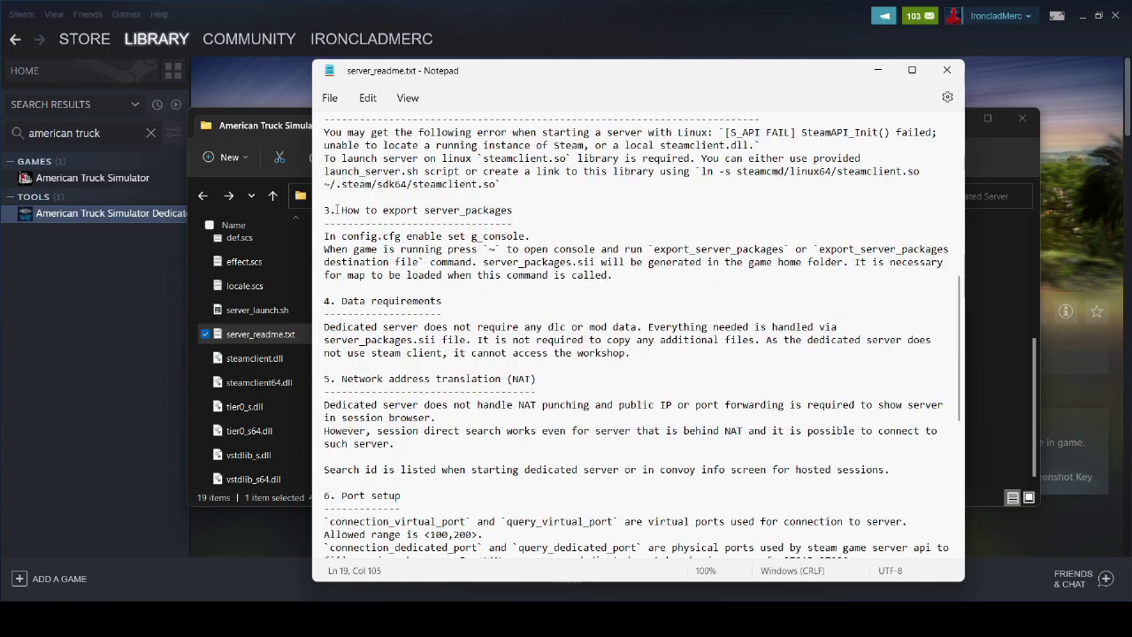
{"action": "left_click_drag", "start_coordinate": [336, 209], "coordinate": [515, 210]}
{"action": "left_click", "coordinate": [541, 234]}
{"action": "left_click_drag", "start_coordinate": [341, 236], "coordinate": [404, 236]}
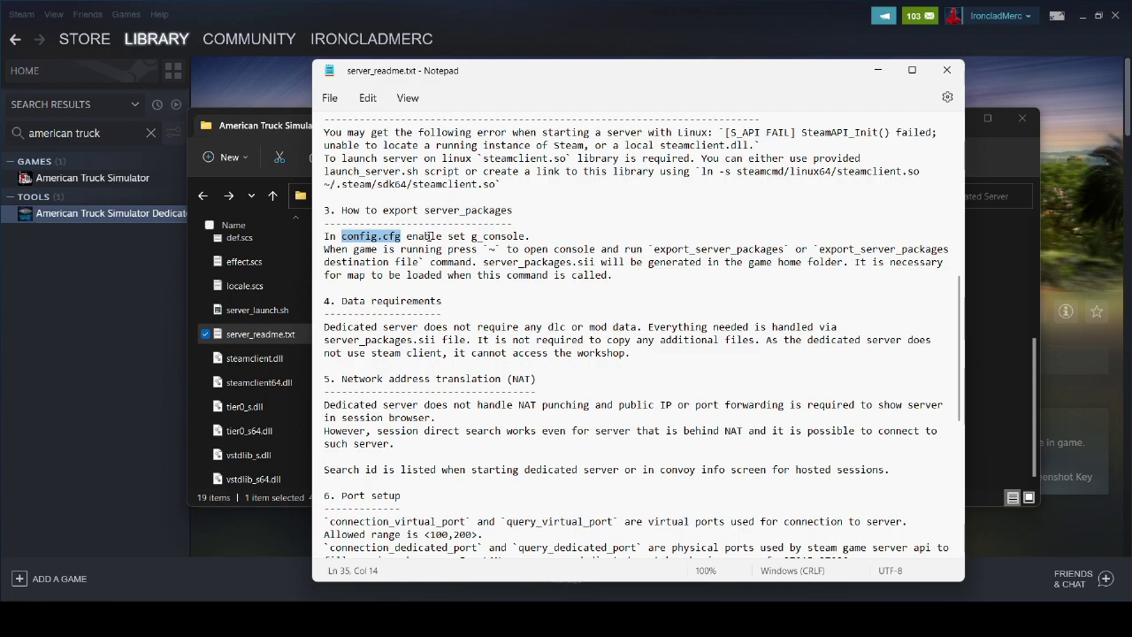
Step: Open the local files folder of the American Truck Simulator game and look through its contents
{"action": "left_click", "coordinate": [96, 159]}
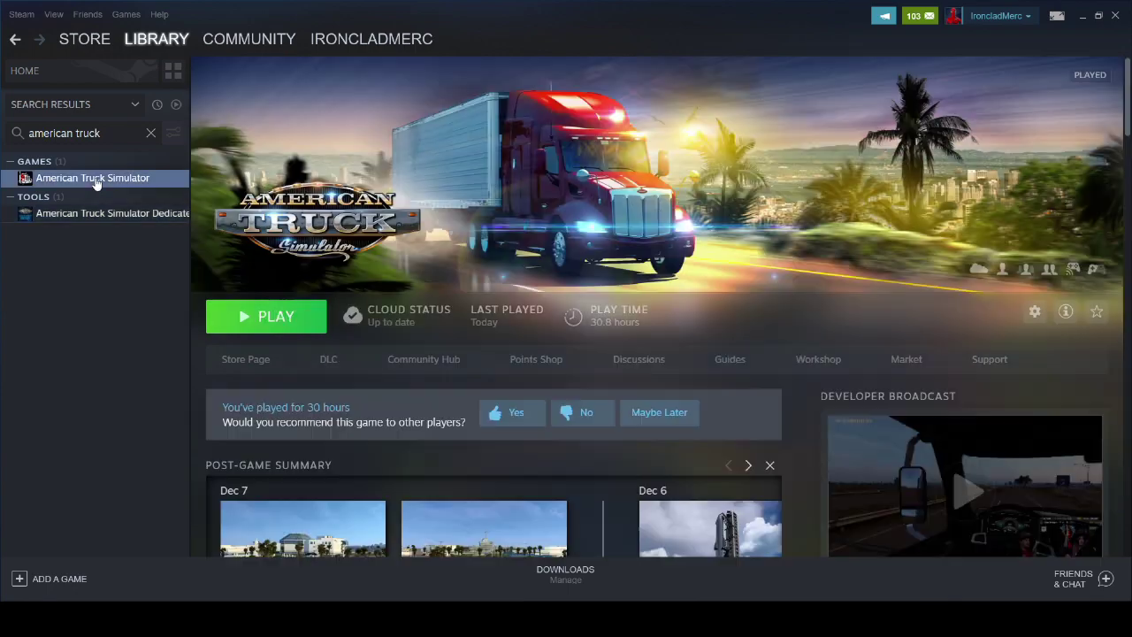
{"action": "right_click", "coordinate": [95, 177]}
{"action": "mouse_move", "coordinate": [121, 268]}
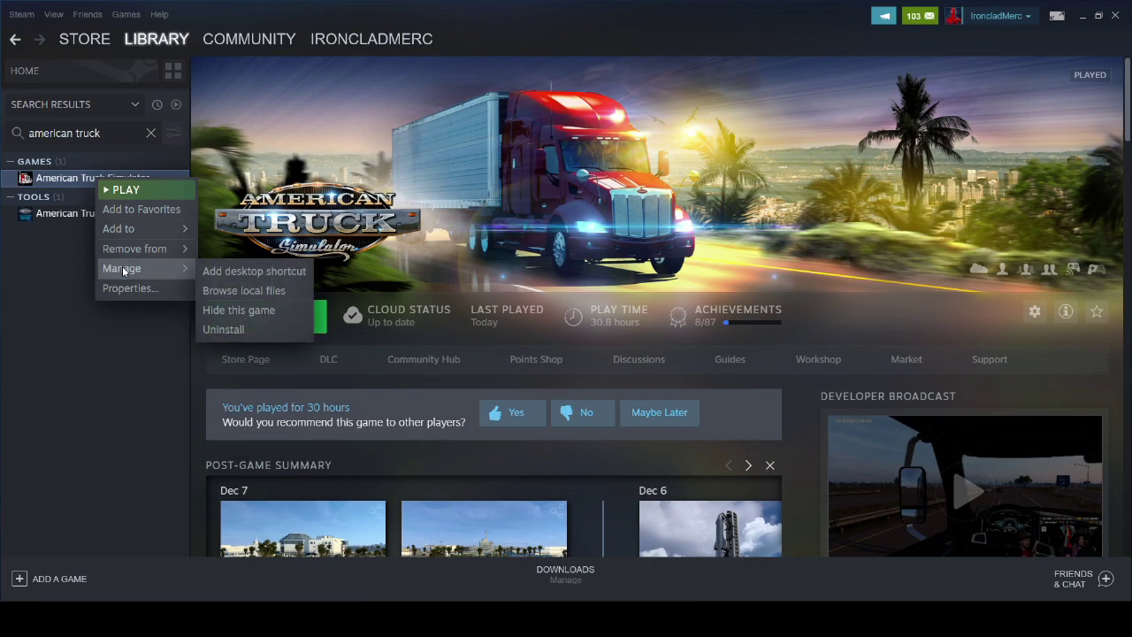
{"action": "left_click", "coordinate": [58, 270]}
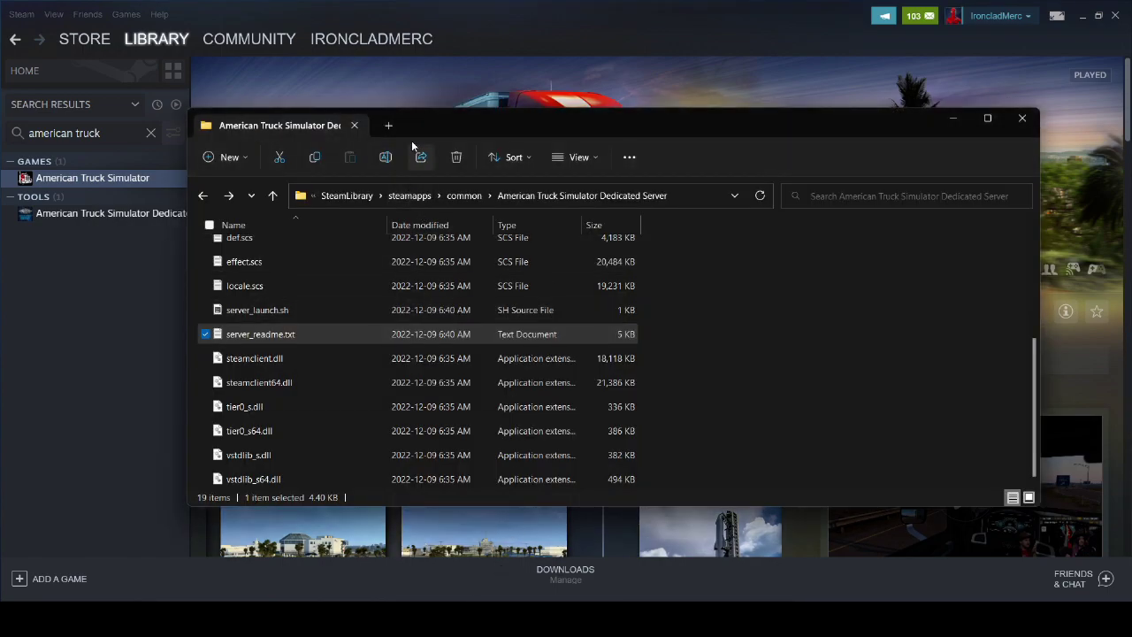
{"action": "right_click", "coordinate": [78, 177]}
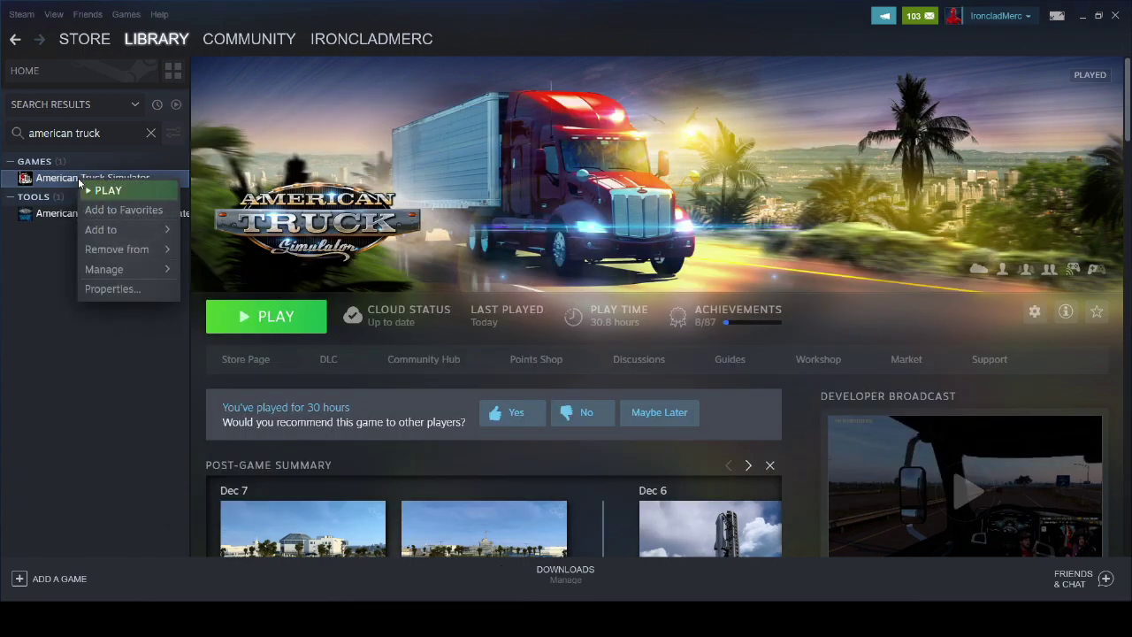
{"action": "mouse_move", "coordinate": [115, 269]}
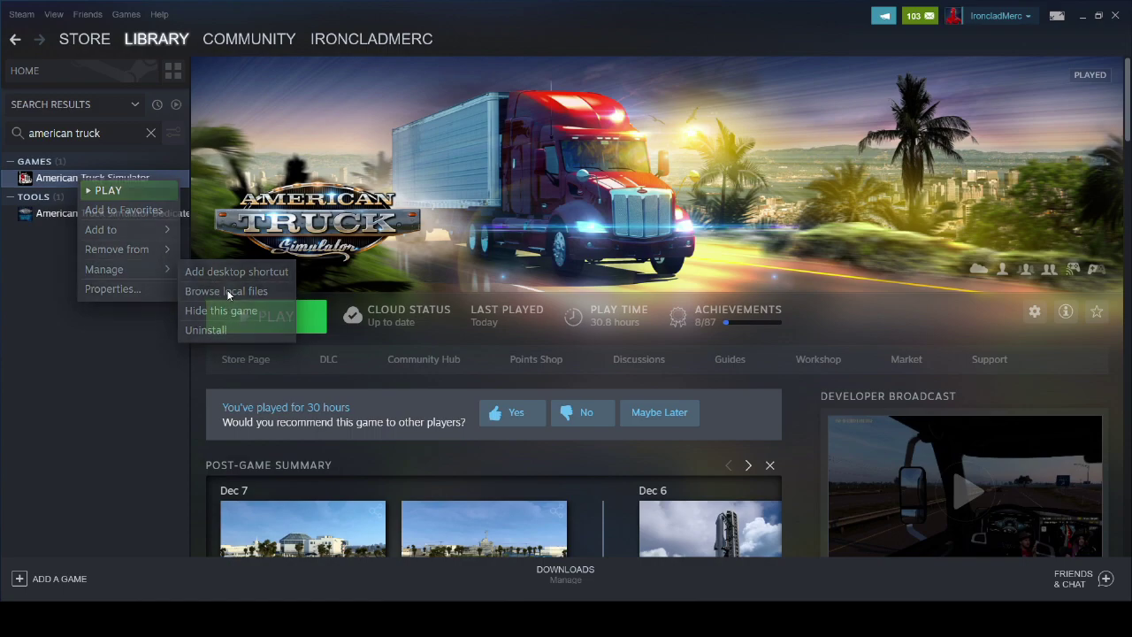
{"action": "left_click", "coordinate": [228, 292]}
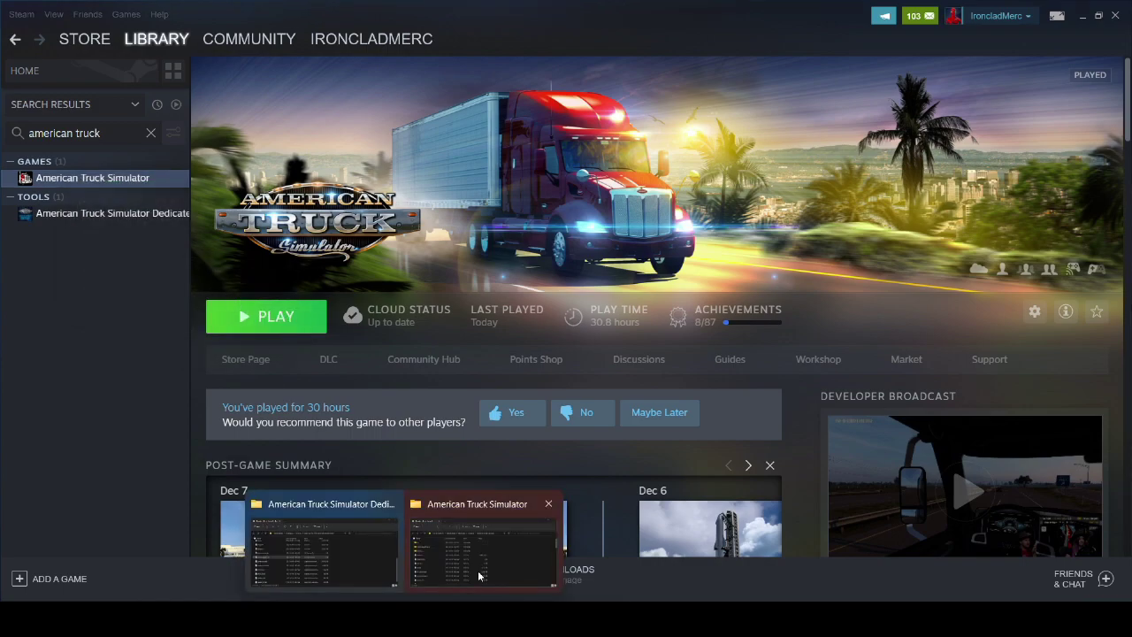
{"action": "left_click", "coordinate": [491, 535]}
{"action": "scroll", "coordinate": [299, 339], "scroll_direction": "down", "scroll_amount": 5}
{"action": "scroll", "coordinate": [299, 340], "scroll_direction": "up", "scroll_amount": 5}
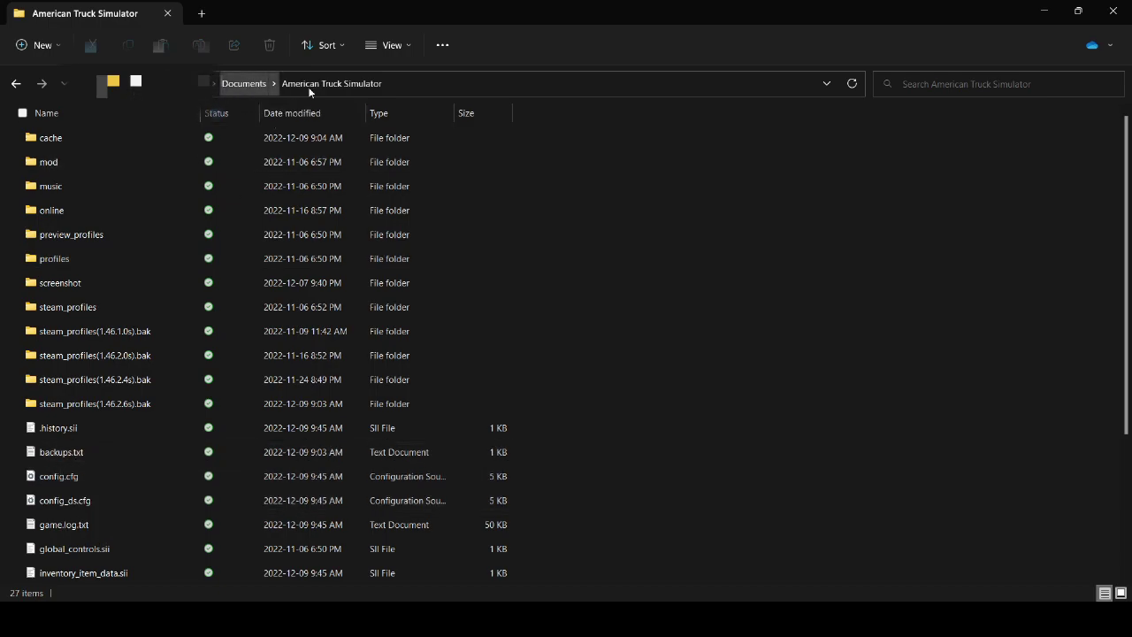
Step: Open config.cfg from the Documents > American Truck Simulator folder in Visual Studio Code
{"action": "right_click", "coordinate": [58, 483]}
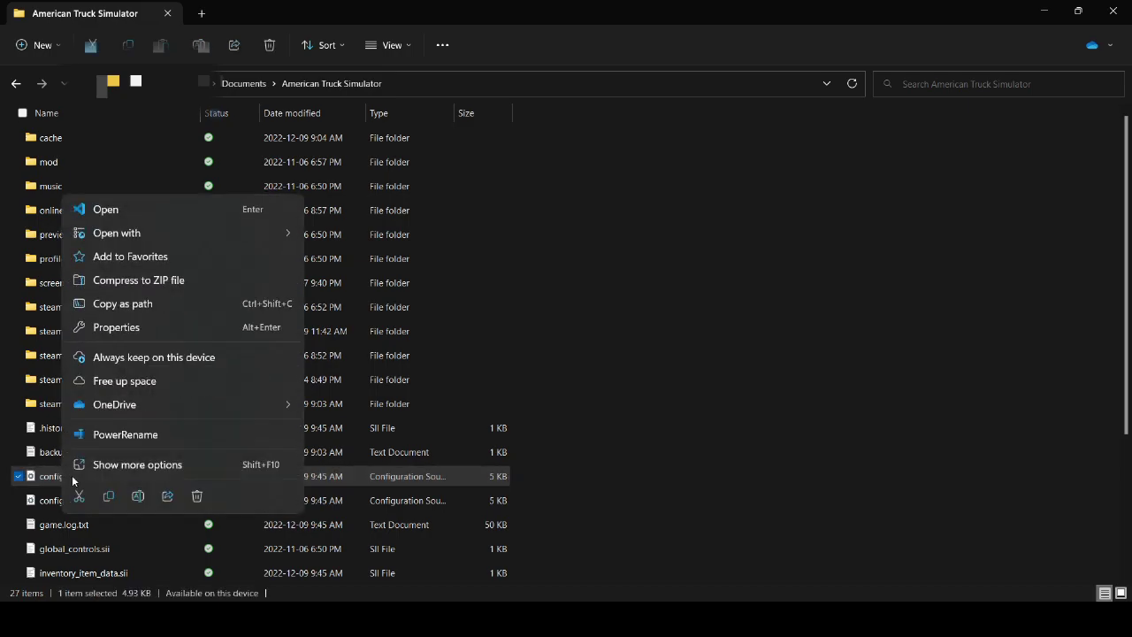
{"action": "mouse_move", "coordinate": [154, 233]}
{"action": "left_click", "coordinate": [349, 235]}
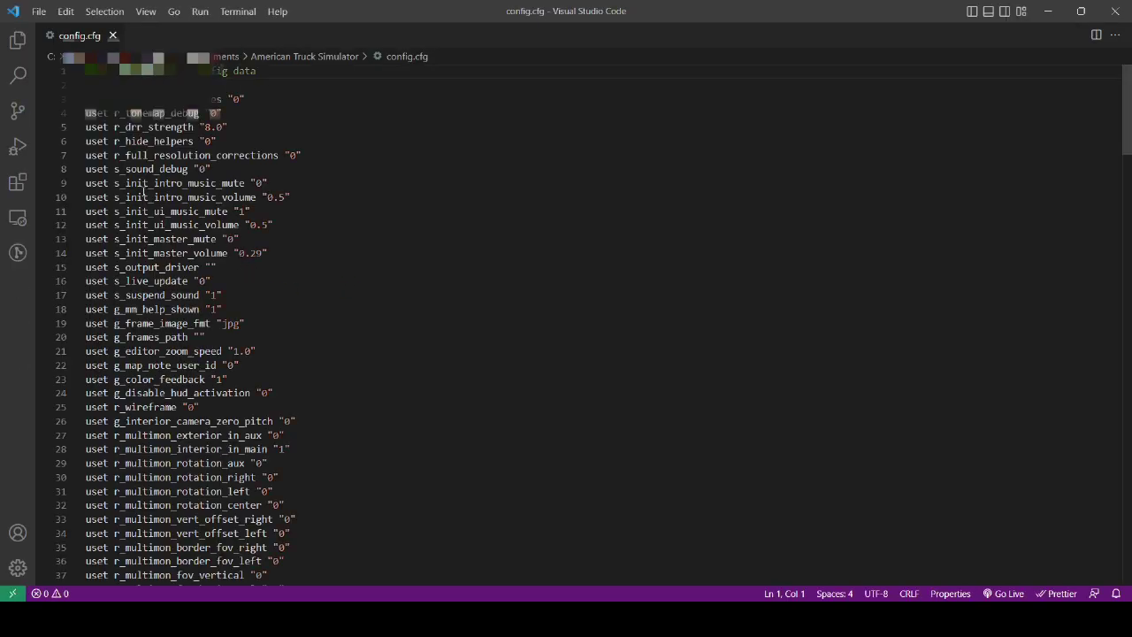
Step: Search config.cfg for "console", set g_console to "1" and save the file
{"action": "key", "text": "ctrl+f"}
{"action": "type", "text": "console"}
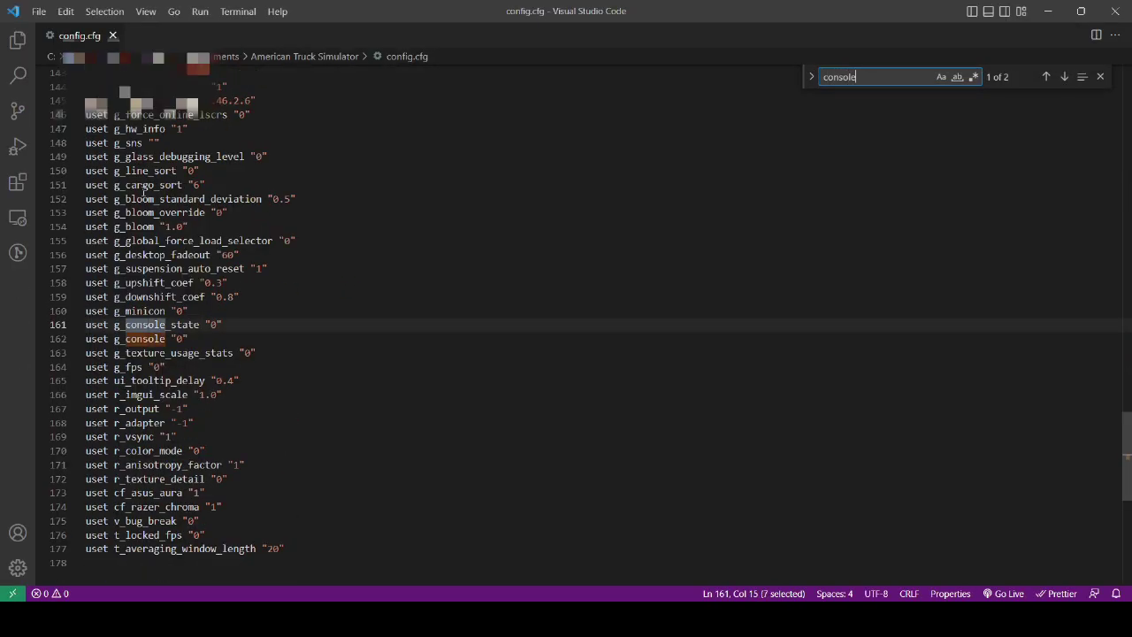
{"action": "double_click", "coordinate": [178, 339]}
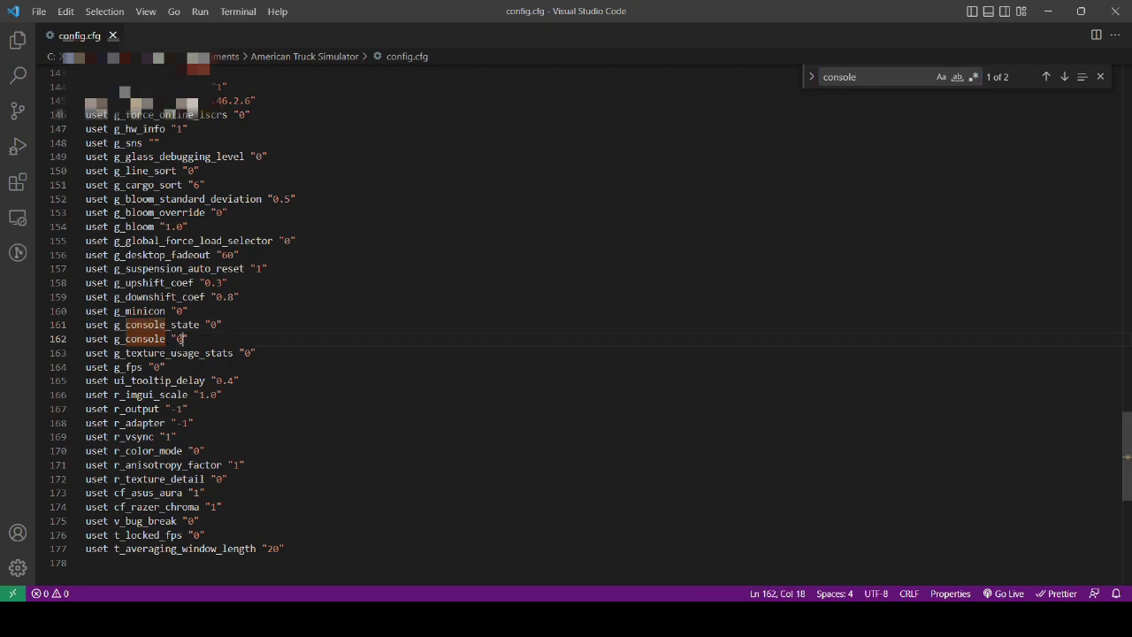
{"action": "type", "text": "1"}
{"action": "key", "text": "ctrl+s"}
Step: Search config.cfg for "developer", set g_developer to "1", save the file and close the editor
{"action": "left_click", "coordinate": [867, 75]}
{"action": "double_click", "coordinate": [869, 78]}
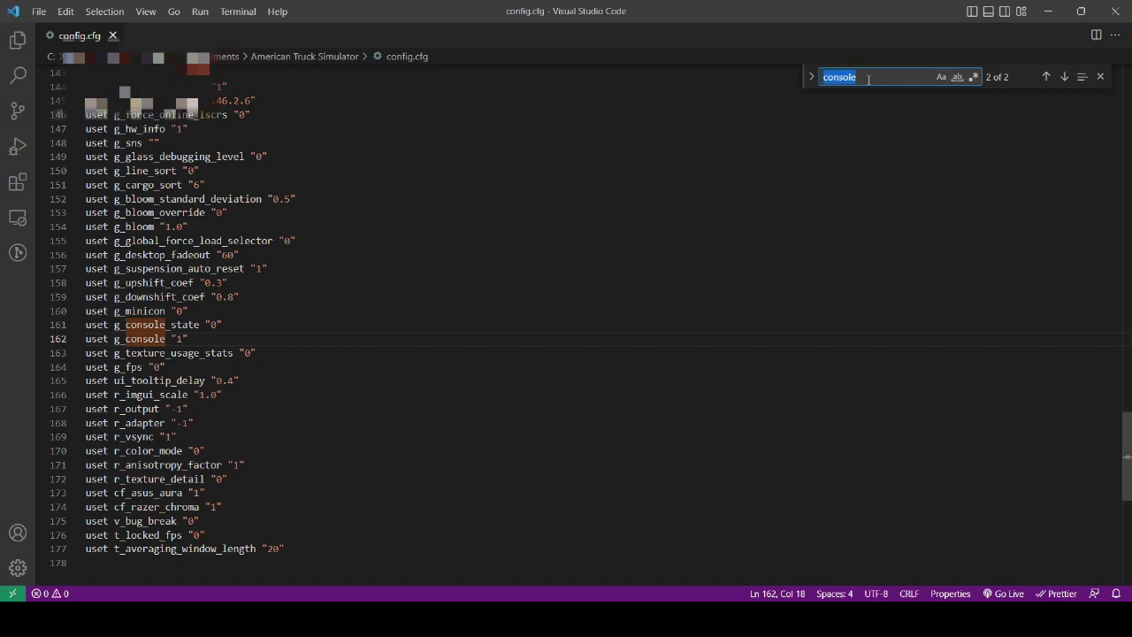
{"action": "type", "text": "developer"}
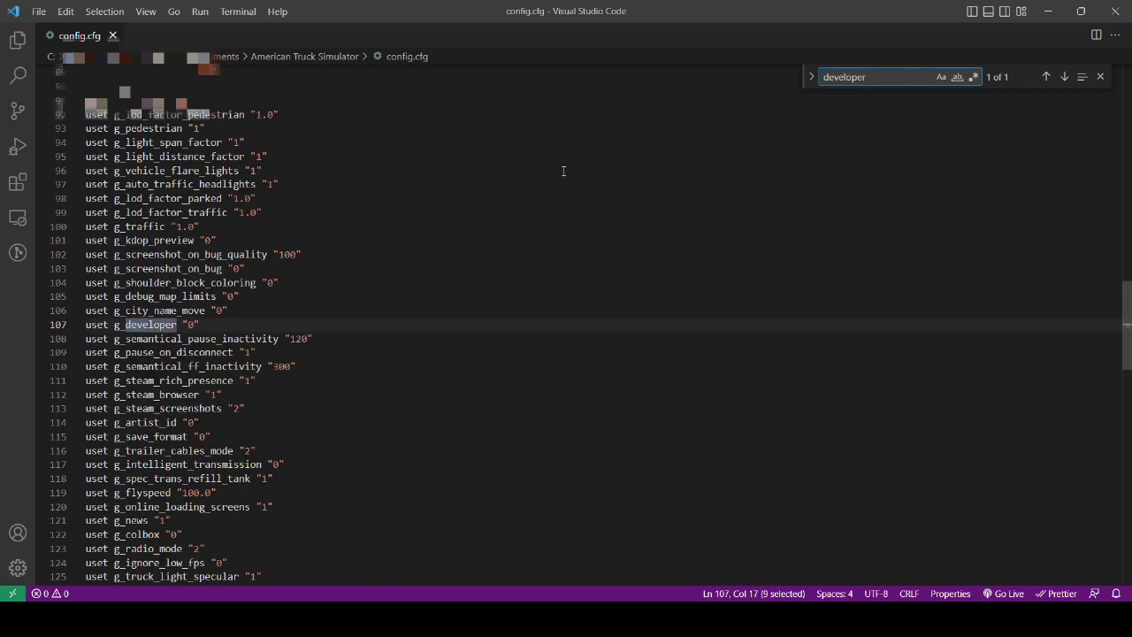
{"action": "left_click_drag", "start_coordinate": [194, 325], "coordinate": [188, 324]}
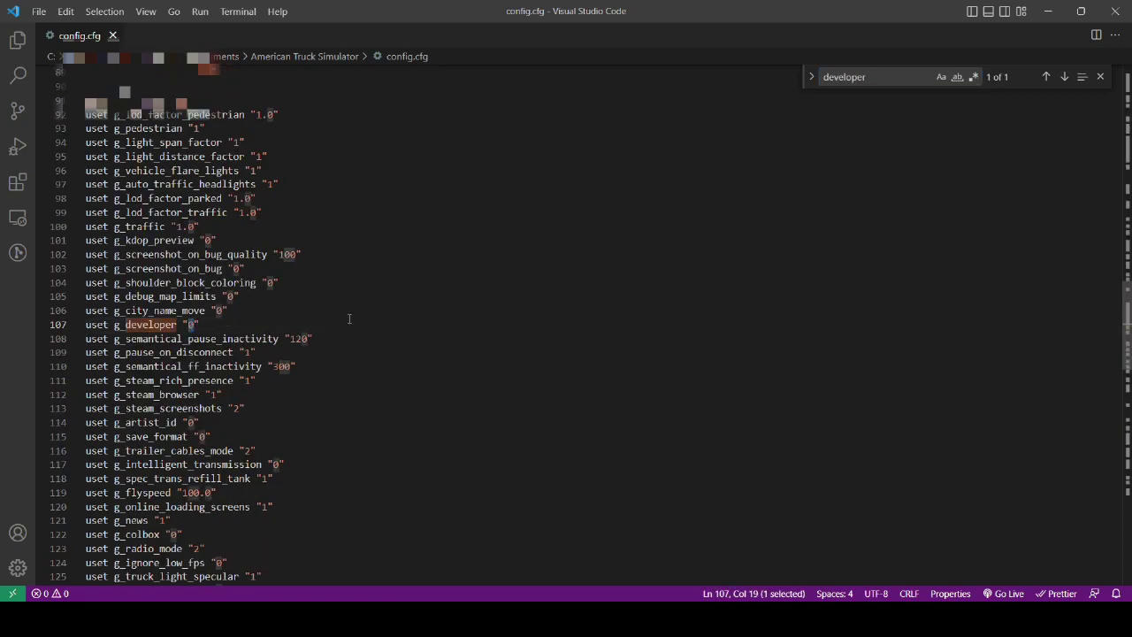
{"action": "type", "text": "1"}
{"action": "key", "text": "ctrl+s"}
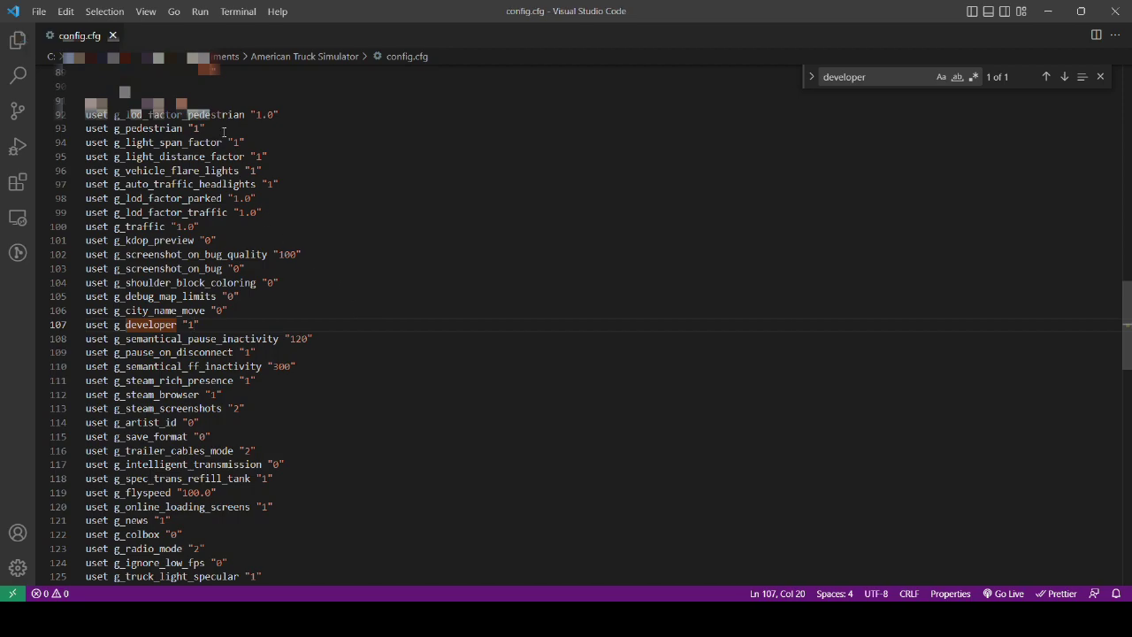
{"action": "left_click", "coordinate": [1113, 19]}
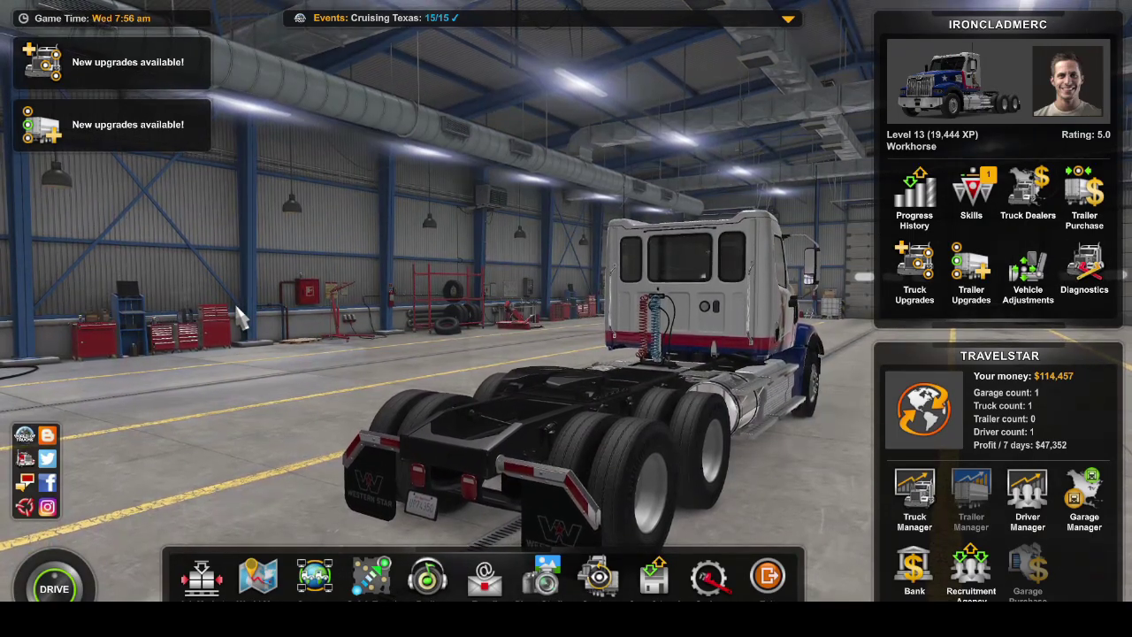
Step: Open the developer console in American Truck Simulator and quit the game
{"action": "key", "text": "grave"}
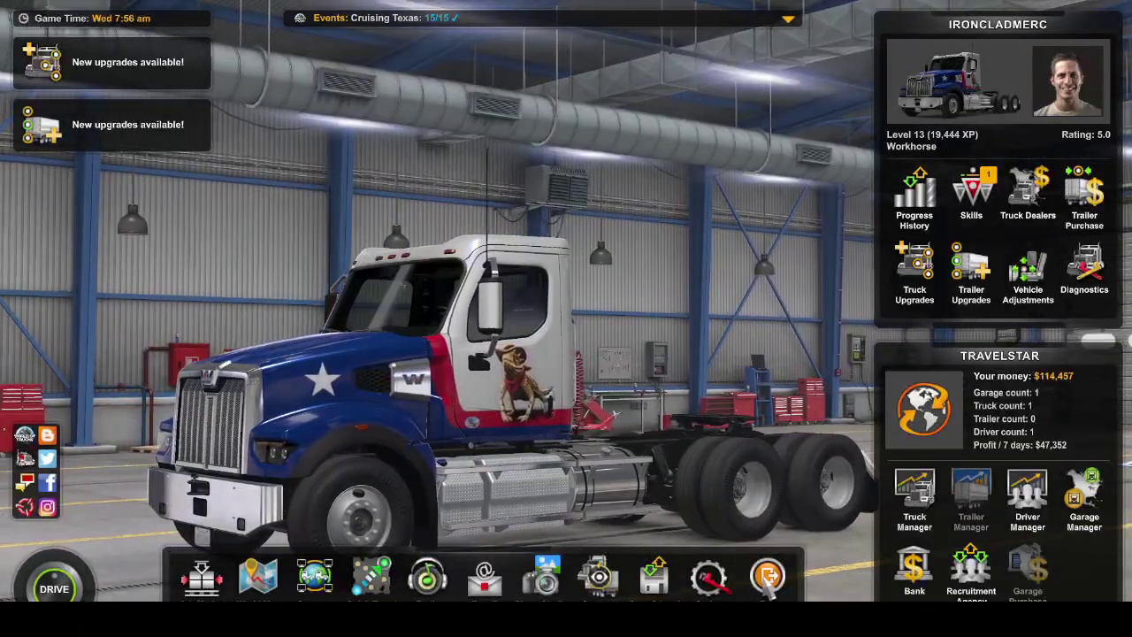
{"action": "left_click", "coordinate": [768, 580]}
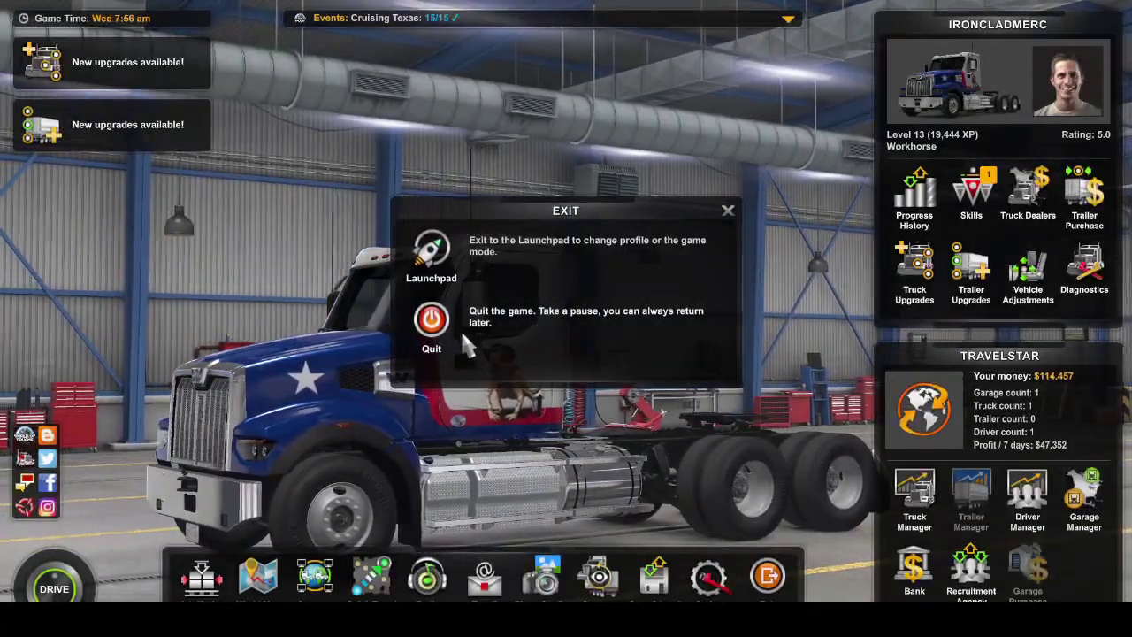
{"action": "left_click", "coordinate": [431, 321]}
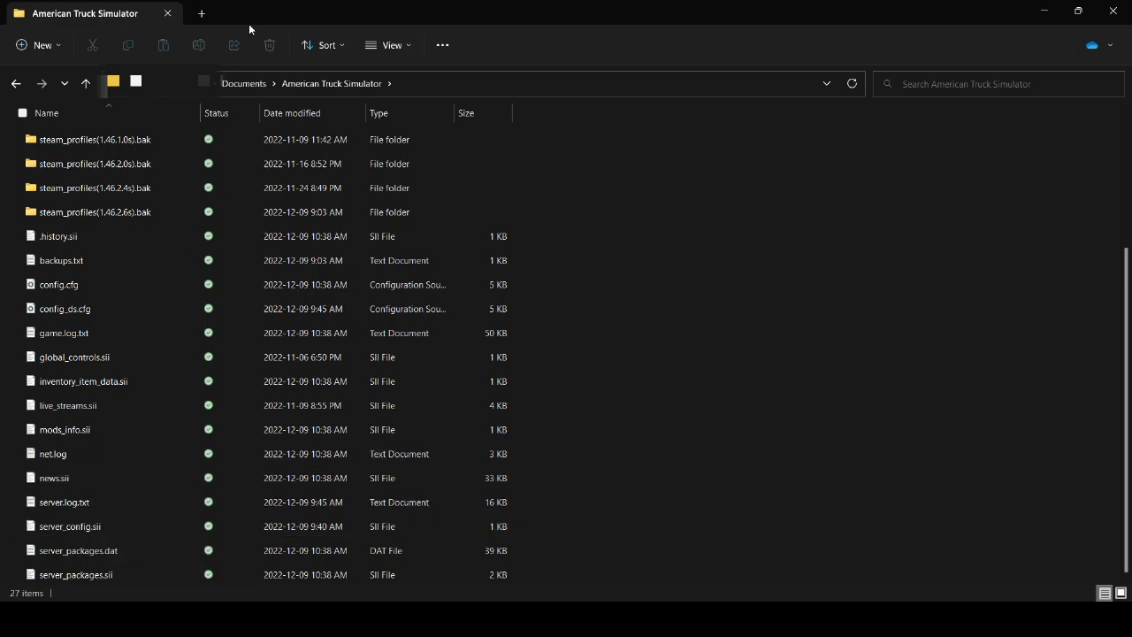
Step: Open server_config.sii from the Documents > American Truck Simulator folder in Visual Studio Code
{"action": "right_click", "coordinate": [70, 531]}
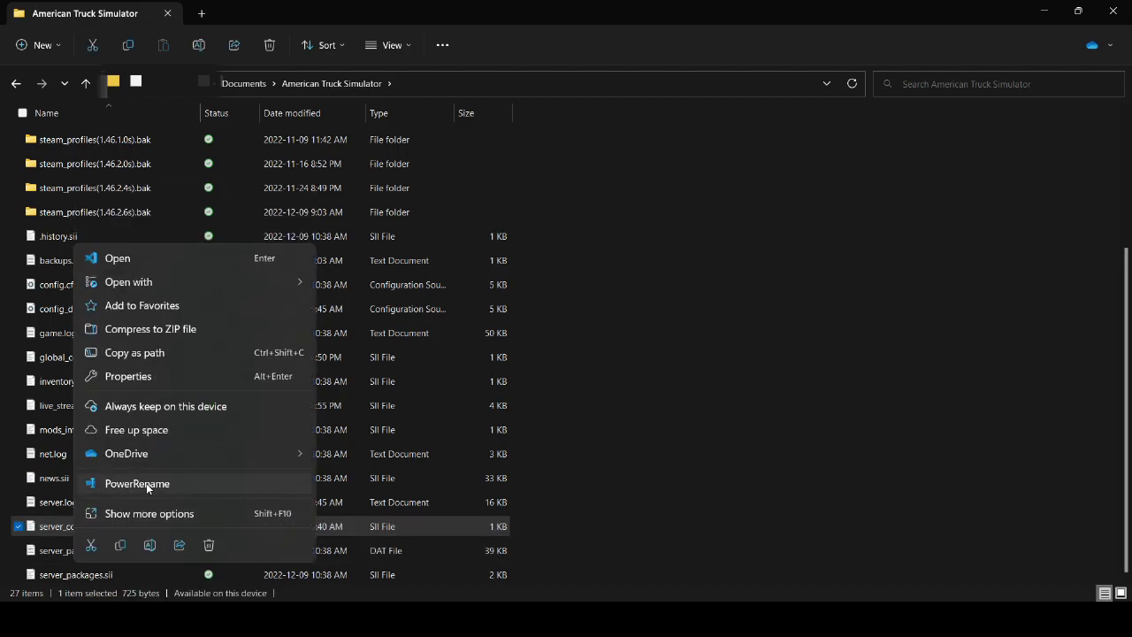
{"action": "mouse_move", "coordinate": [296, 283]}
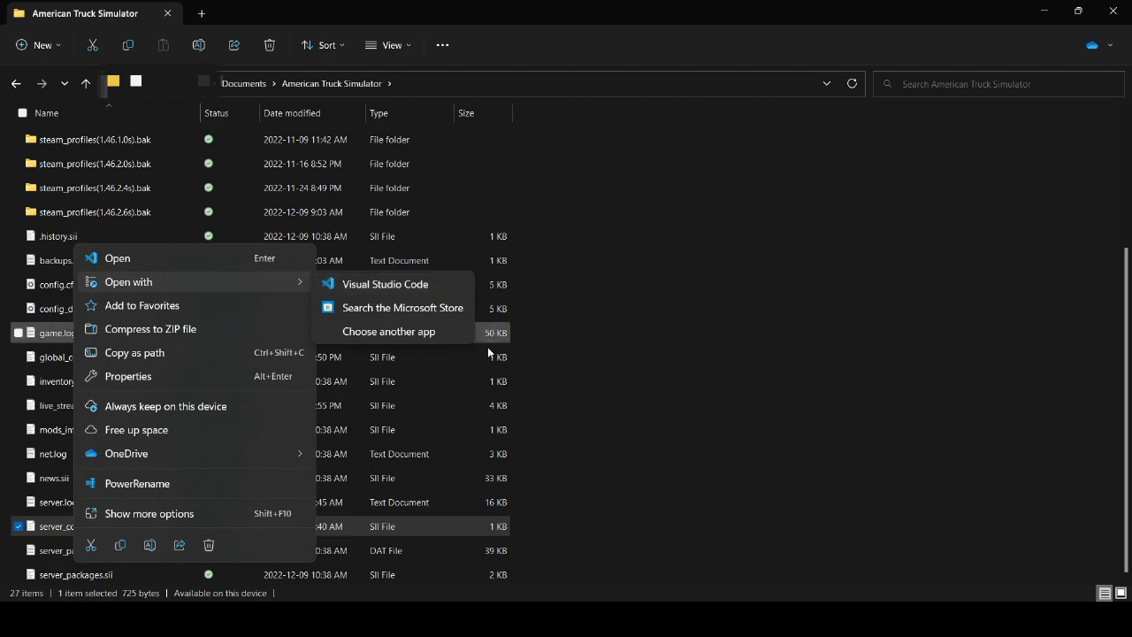
{"action": "key", "text": "Escape"}
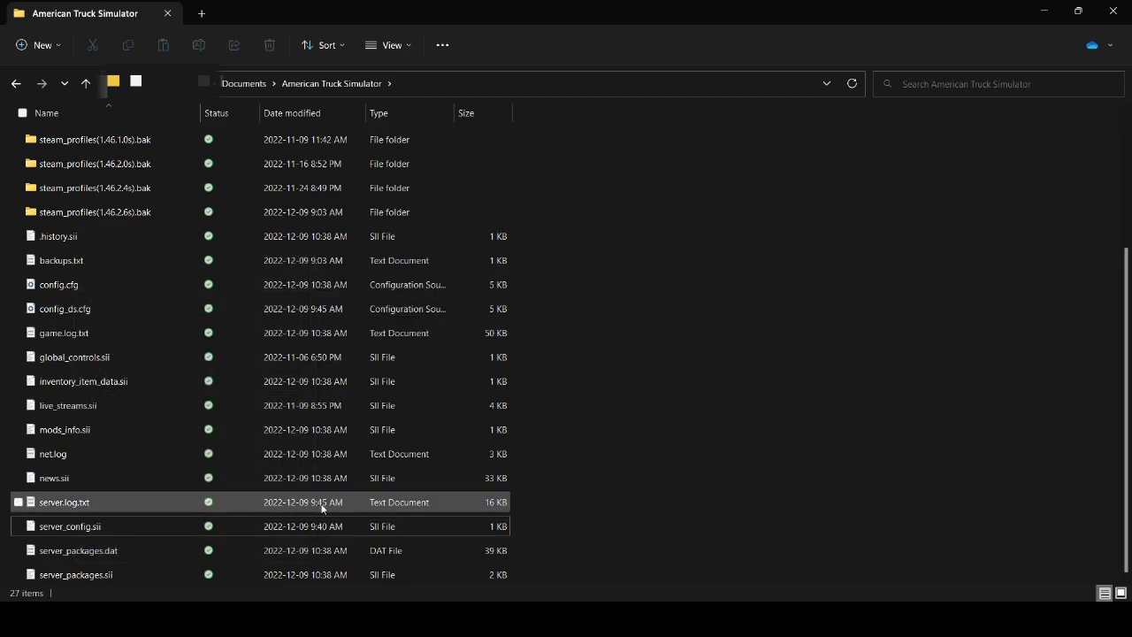
{"action": "right_click", "coordinate": [76, 529]}
{"action": "mouse_move", "coordinate": [222, 277]}
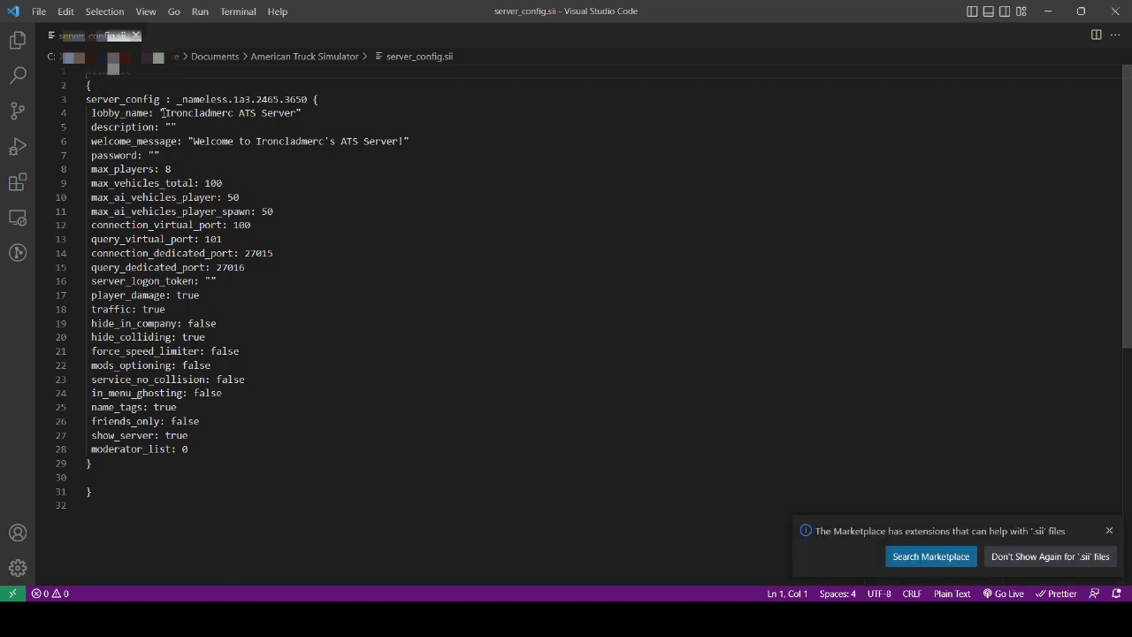
Step: Review the lobby_name, description, welcome_message, password, max_players and moderator_list settings in server_config.sii
{"action": "left_click_drag", "start_coordinate": [163, 112], "coordinate": [296, 112]}
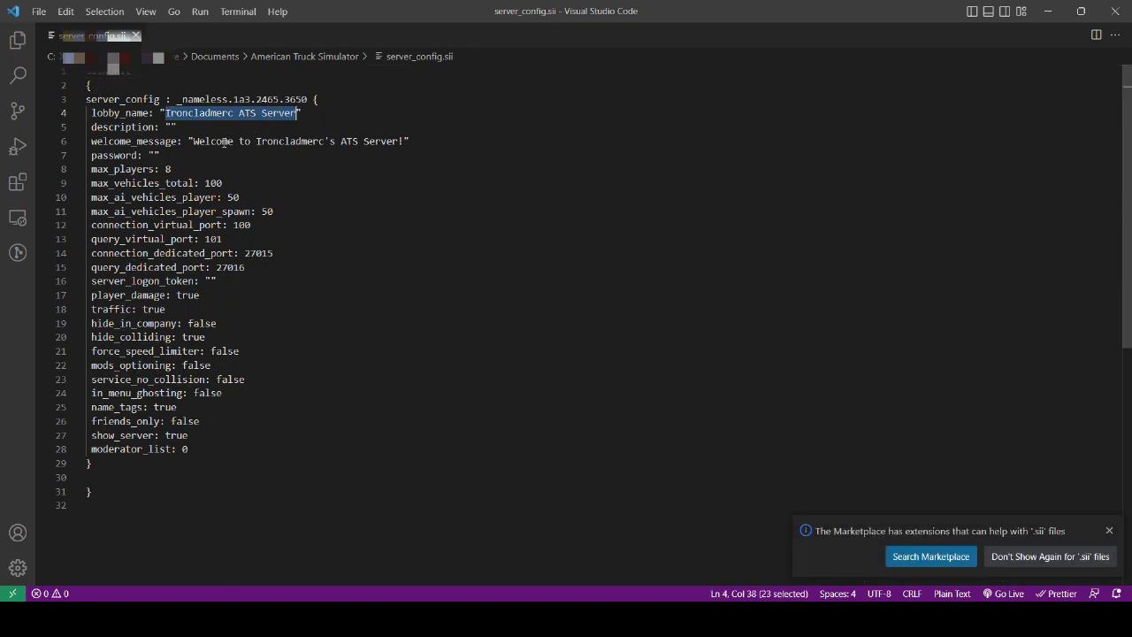
{"action": "left_click", "coordinate": [169, 126]}
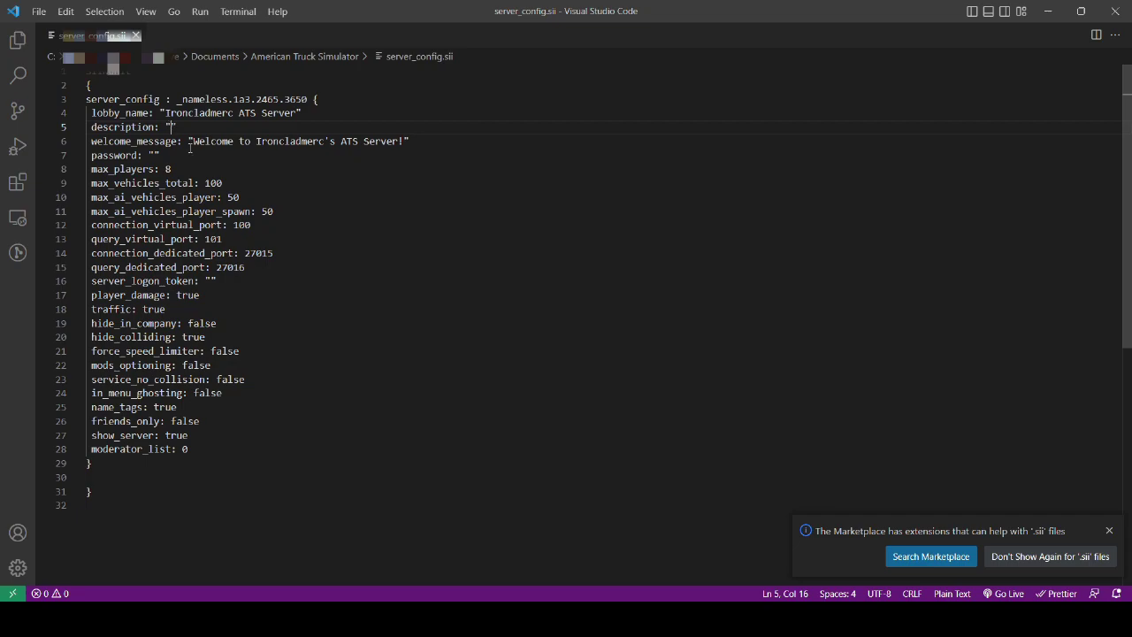
{"action": "left_click_drag", "start_coordinate": [189, 141], "coordinate": [406, 141]}
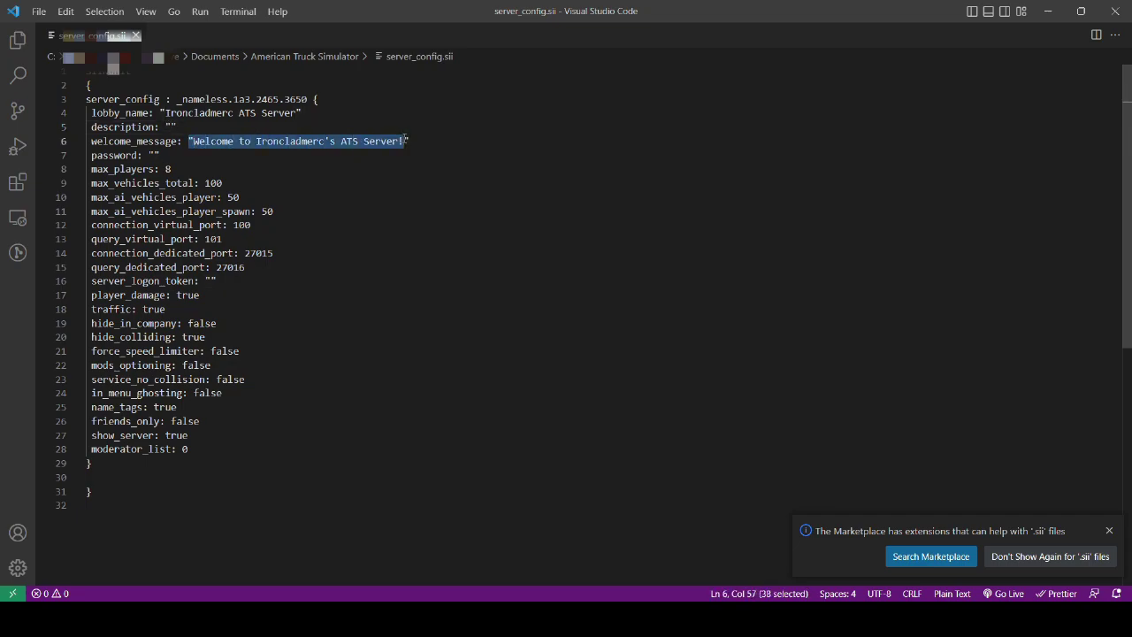
{"action": "left_click", "coordinate": [148, 155]}
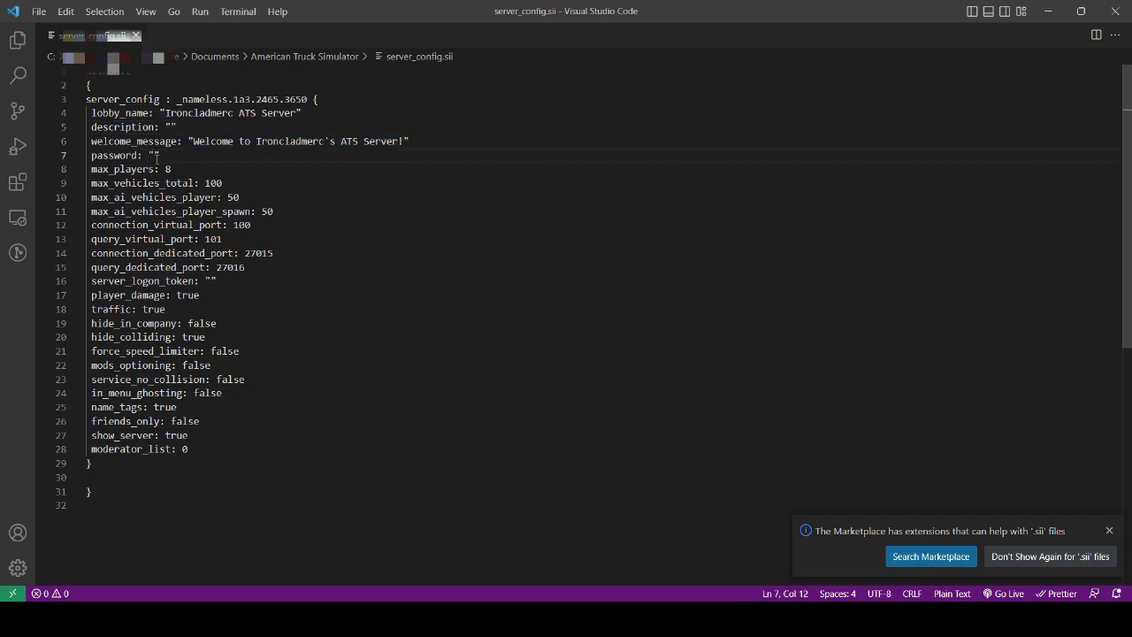
{"action": "left_click", "coordinate": [169, 169]}
{"action": "key", "text": "BackSpace"}
{"action": "type", "text": "3"}
{"action": "double_click", "coordinate": [183, 450]}
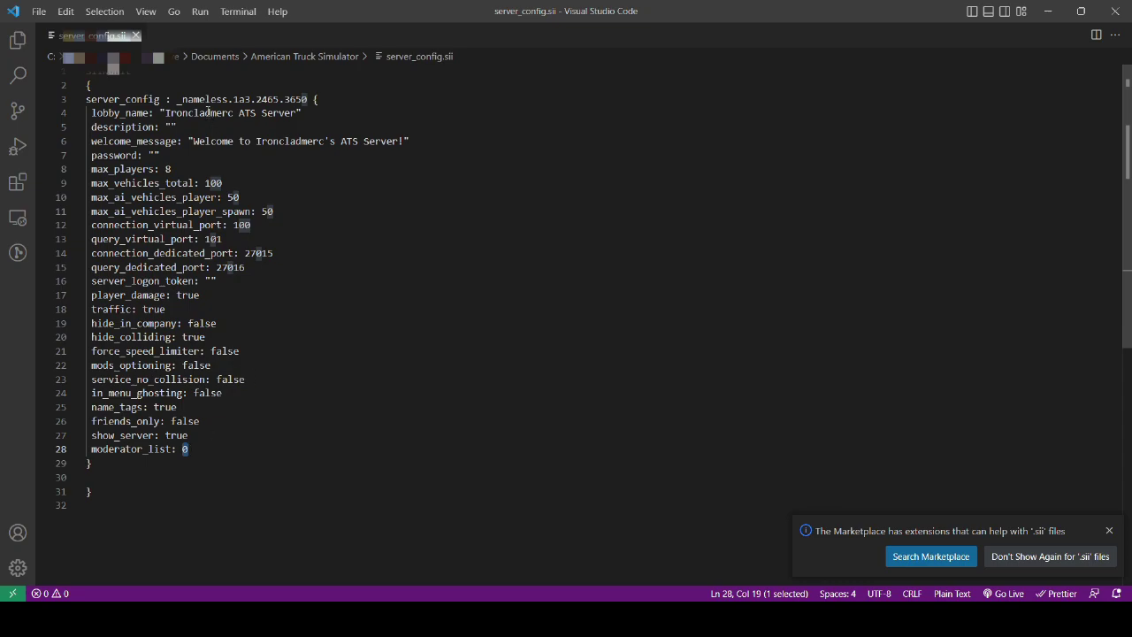
{"action": "left_click", "coordinate": [197, 449]}
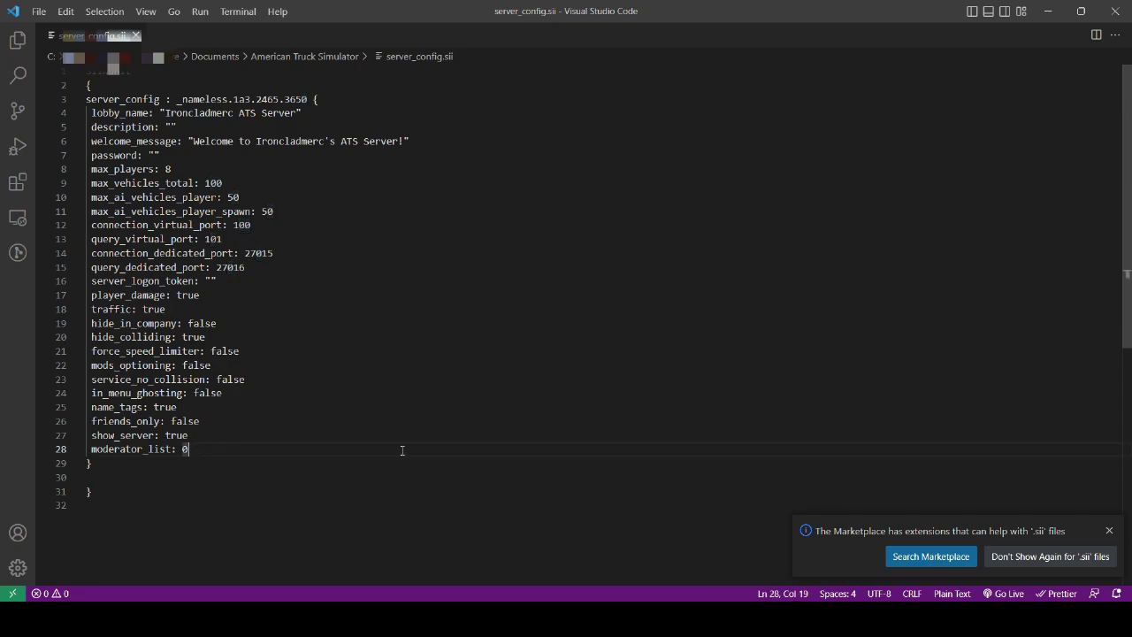
{"action": "left_click", "coordinate": [1109, 530]}
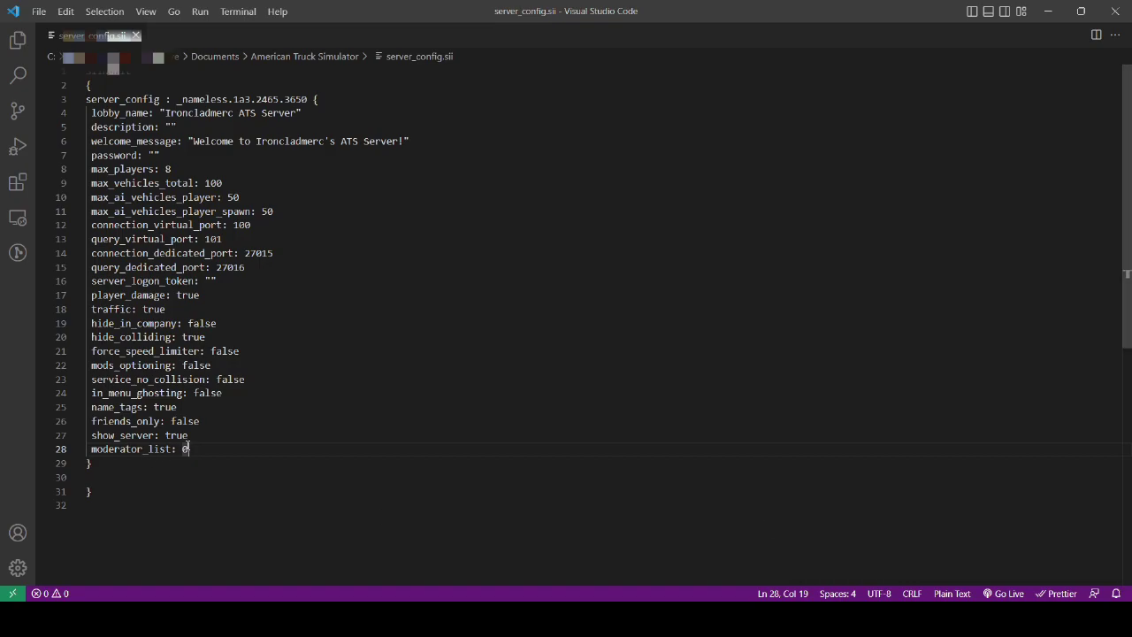
{"action": "left_click_drag", "start_coordinate": [189, 450], "coordinate": [182, 449]}
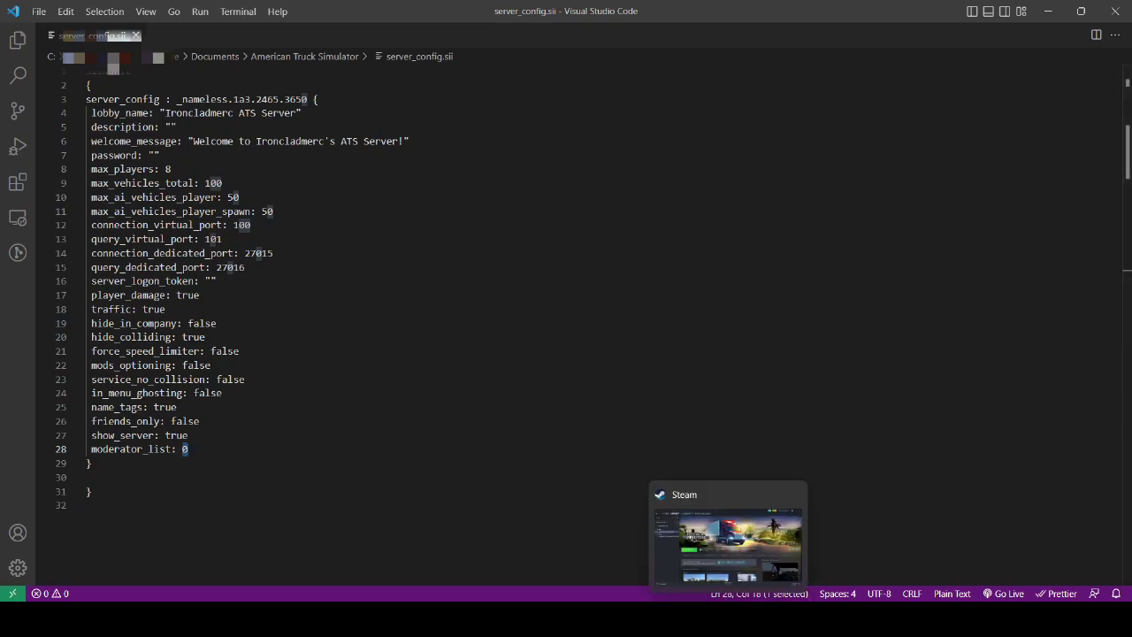
Step: Switch to Steam, view the account details page for the Steam ID and minimize Steam
{"action": "key", "text": "alt+Tab"}
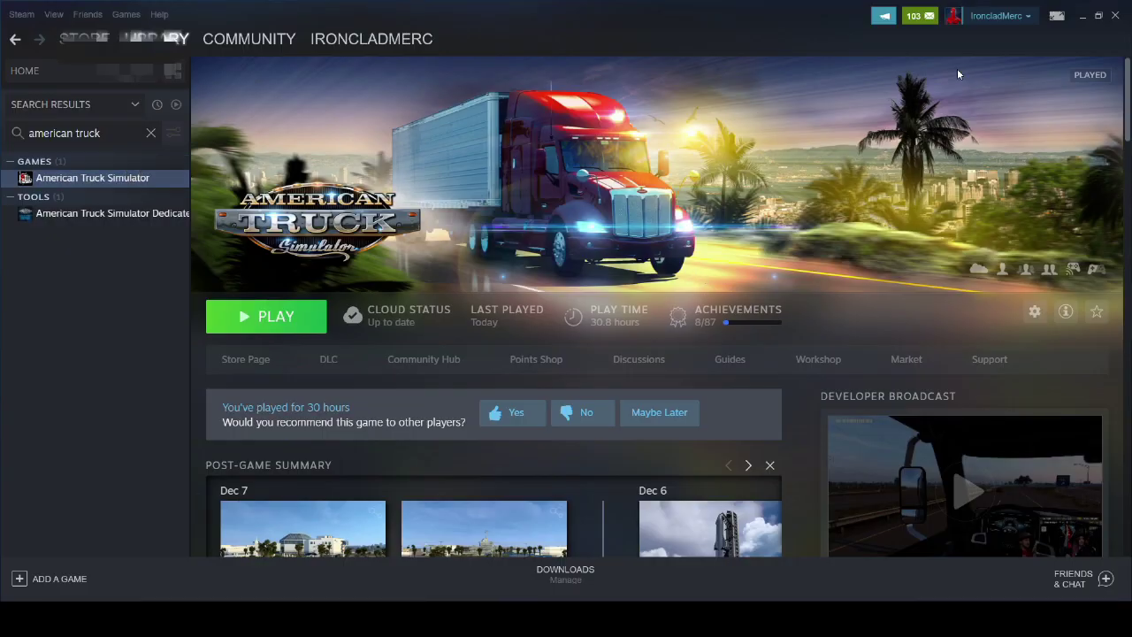
{"action": "left_click", "coordinate": [986, 19]}
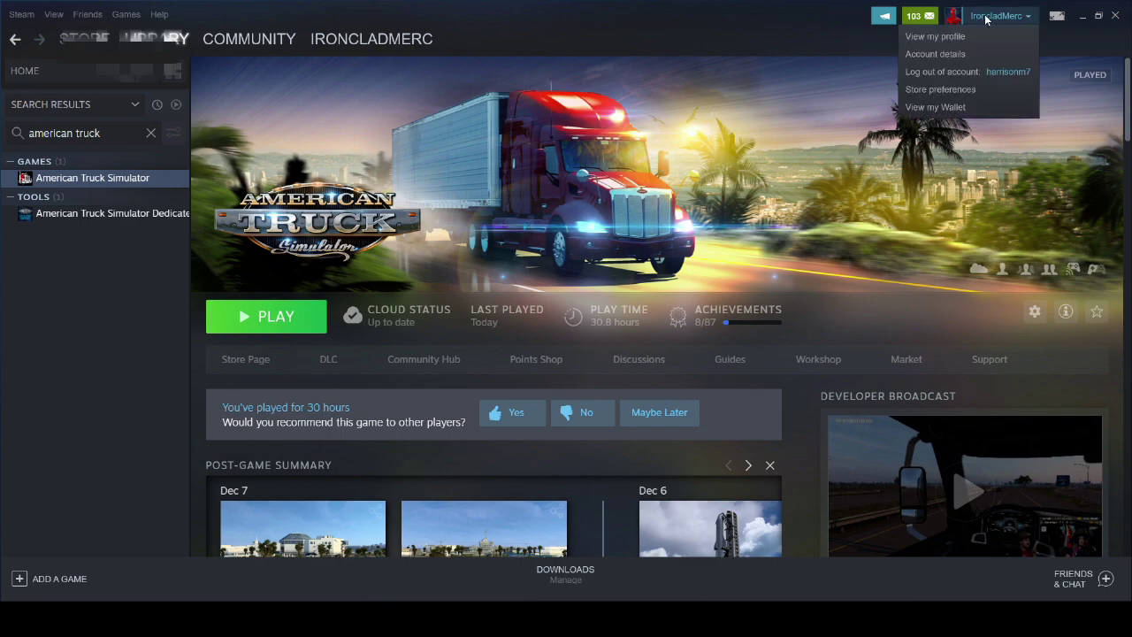
{"action": "left_click", "coordinate": [934, 54]}
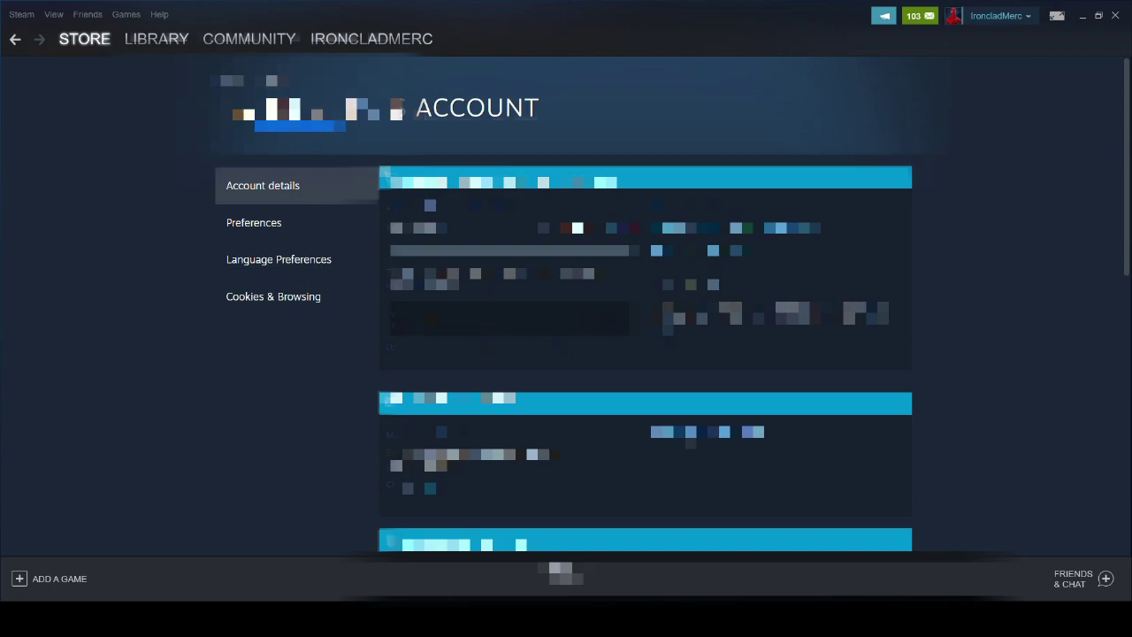
{"action": "left_click", "coordinate": [1084, 16]}
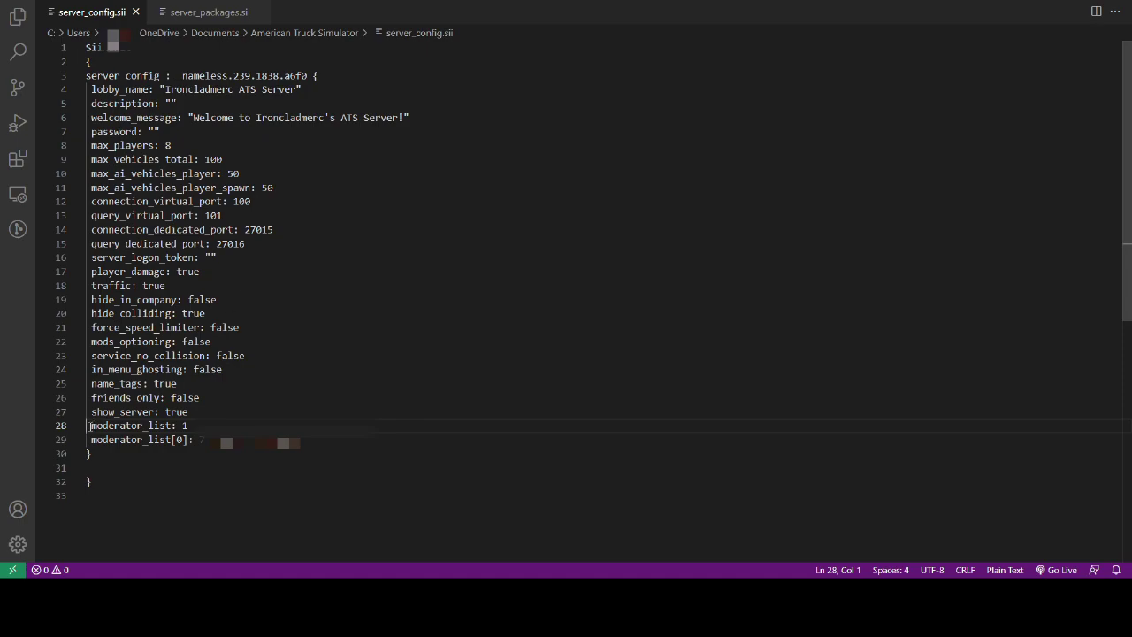
Step: Examine the moderator_list count and the moderator_list[0] entry holding the moderator's Steam ID in server_config.sii
{"action": "left_click_drag", "start_coordinate": [92, 425], "coordinate": [108, 425]}
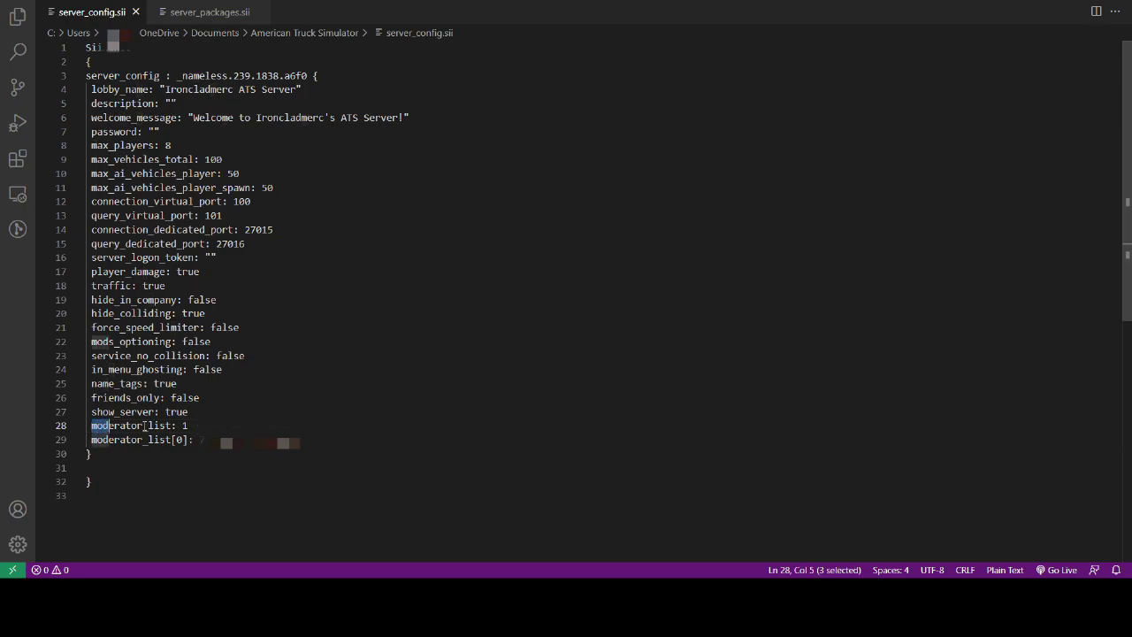
{"action": "left_click_drag", "start_coordinate": [189, 426], "coordinate": [92, 425]}
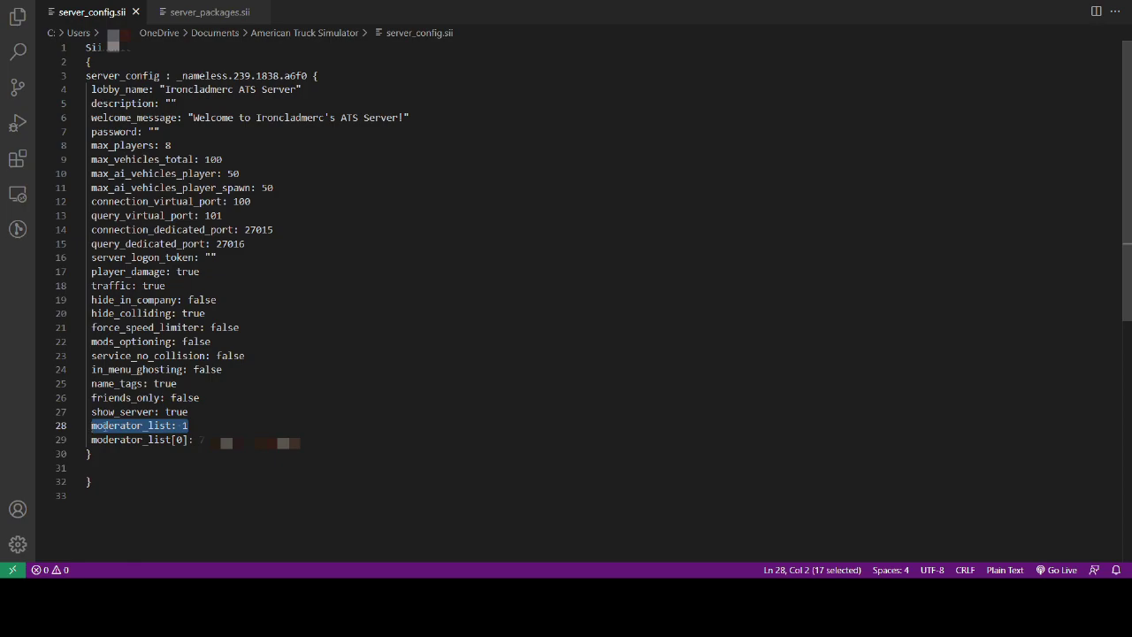
{"action": "double_click", "coordinate": [185, 425]}
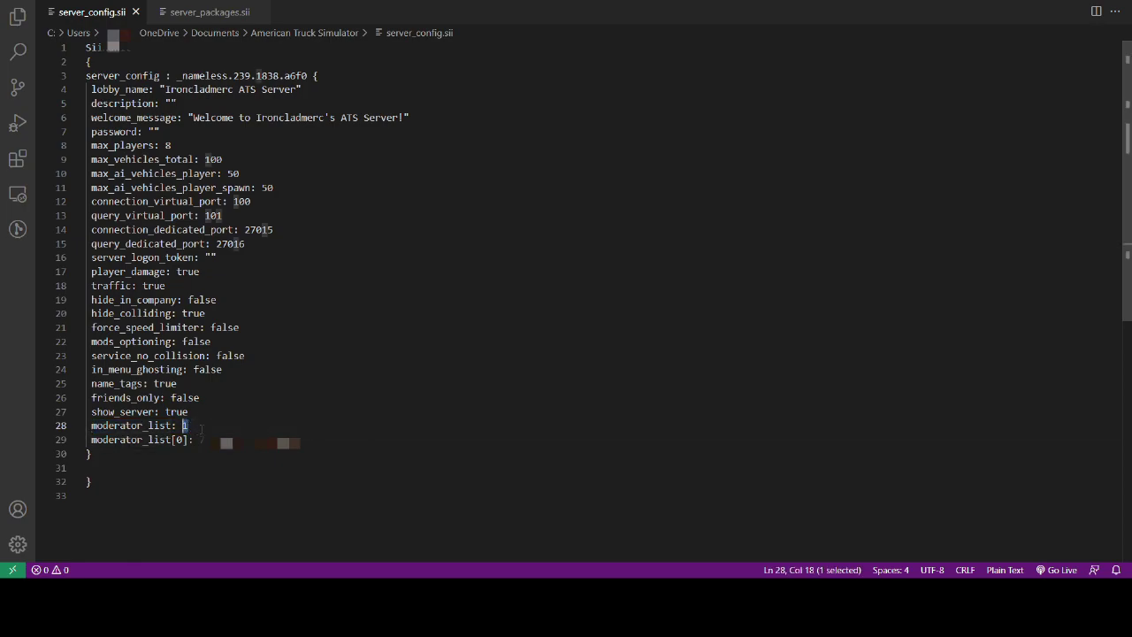
{"action": "left_click", "coordinate": [193, 428]}
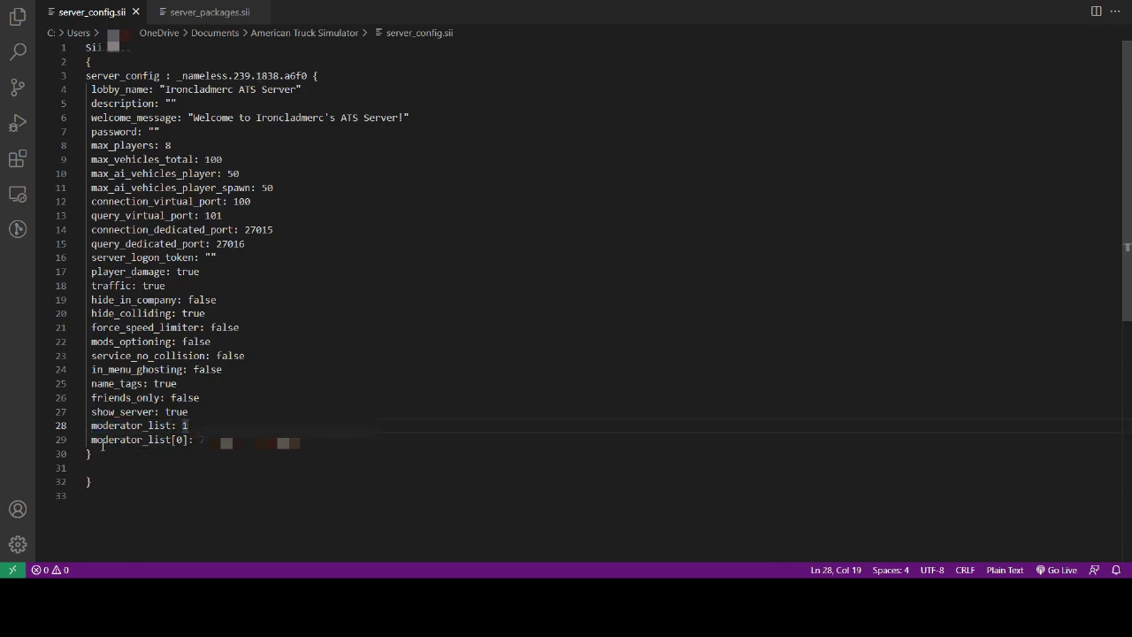
{"action": "left_click_drag", "start_coordinate": [92, 439], "coordinate": [173, 439]}
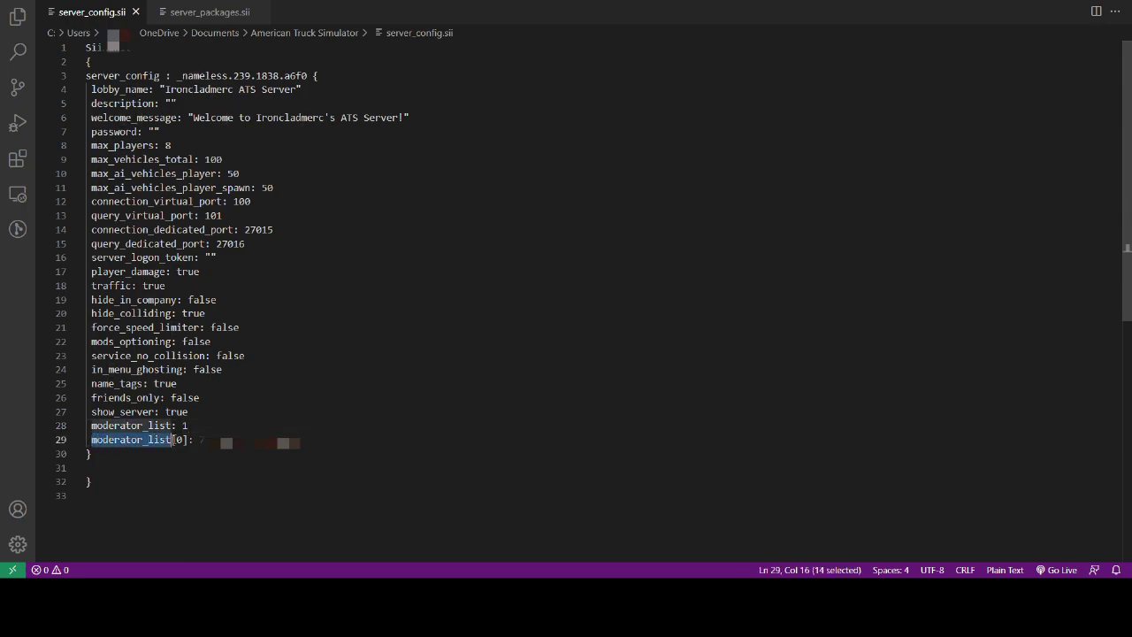
{"action": "double_click", "coordinate": [180, 440]}
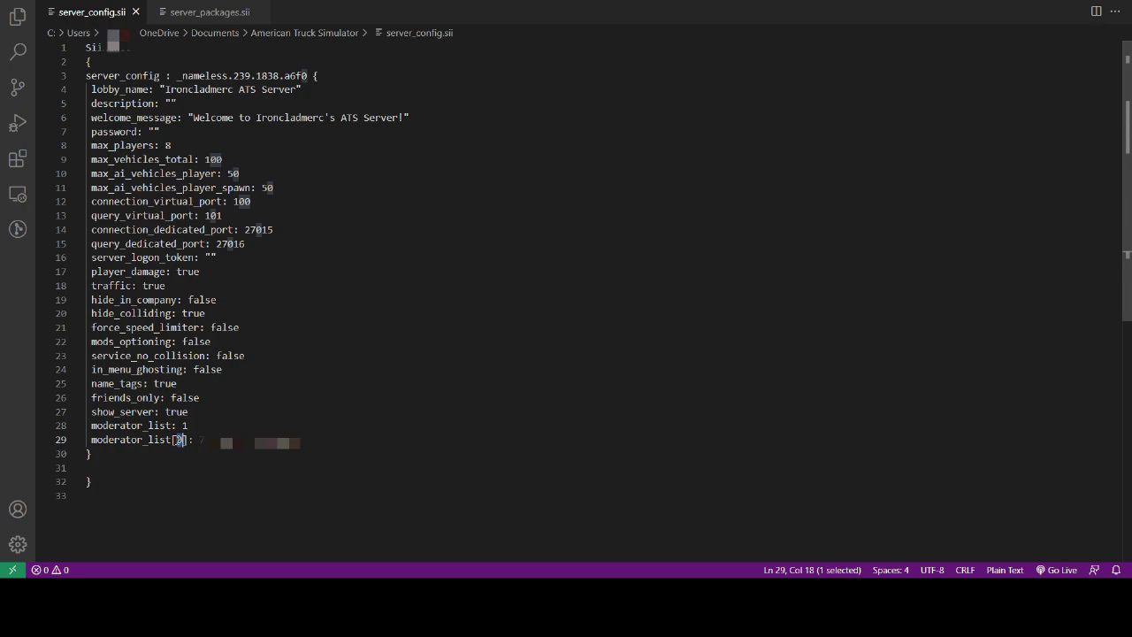
{"action": "left_click_drag", "start_coordinate": [301, 440], "coordinate": [198, 440]}
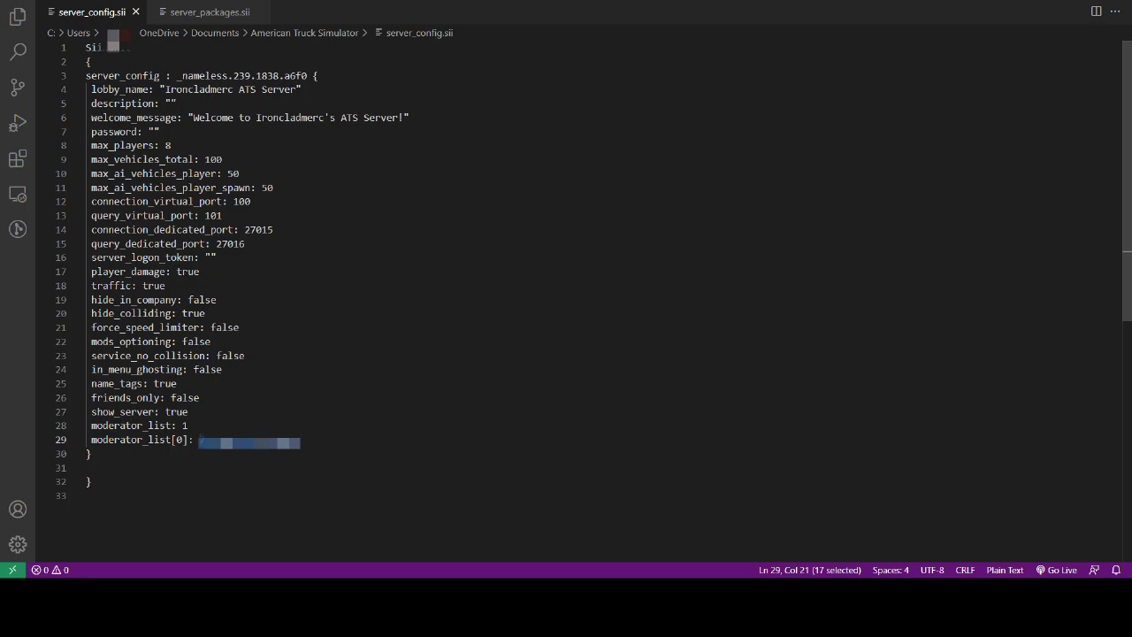
{"action": "left_click", "coordinate": [305, 433]}
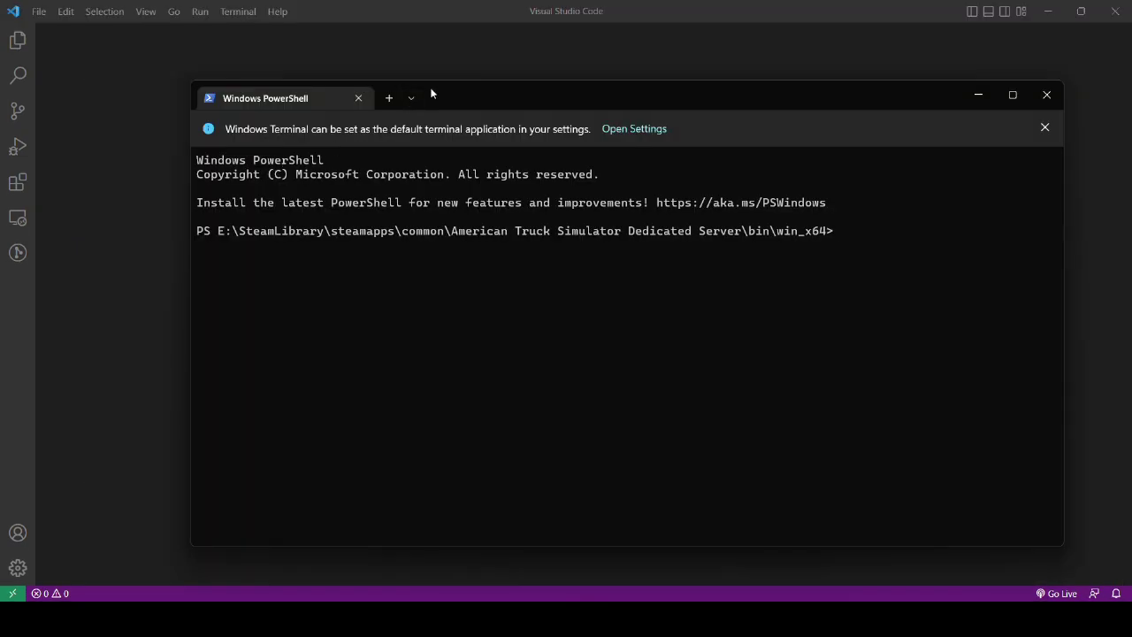
Step: Start the dedicated server executable from PowerShell in the bin\win_x64 folder and review its startup log
{"action": "left_click_drag", "start_coordinate": [430, 94], "coordinate": [359, 70]}
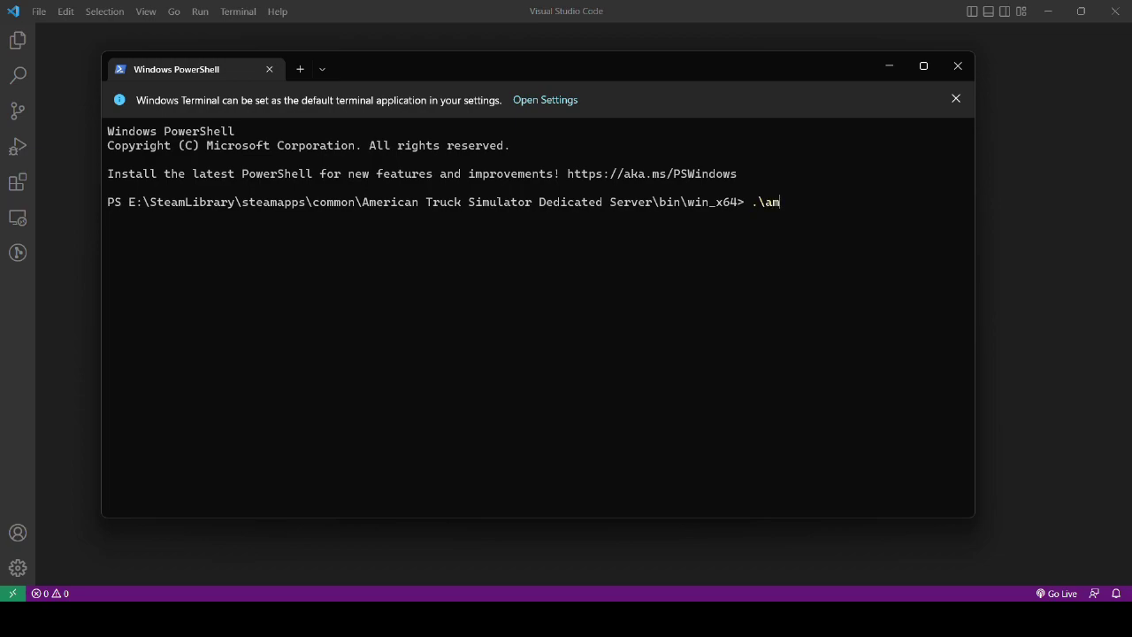
{"action": "key", "text": "Tab"}
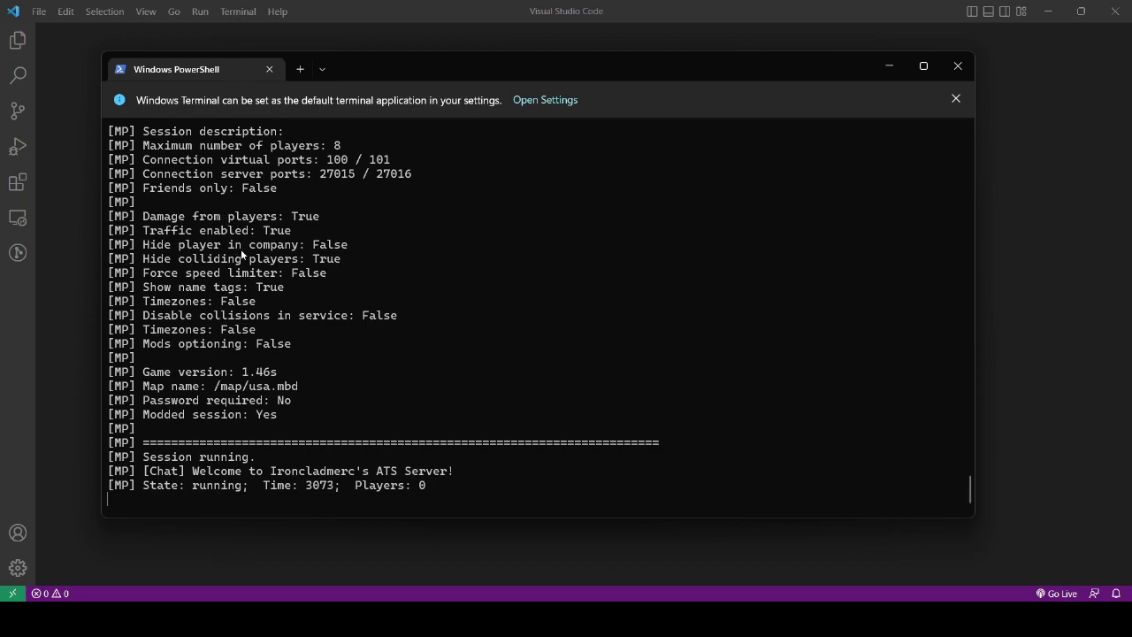
{"action": "scroll", "coordinate": [240, 250], "scroll_direction": "up", "scroll_amount": 20}
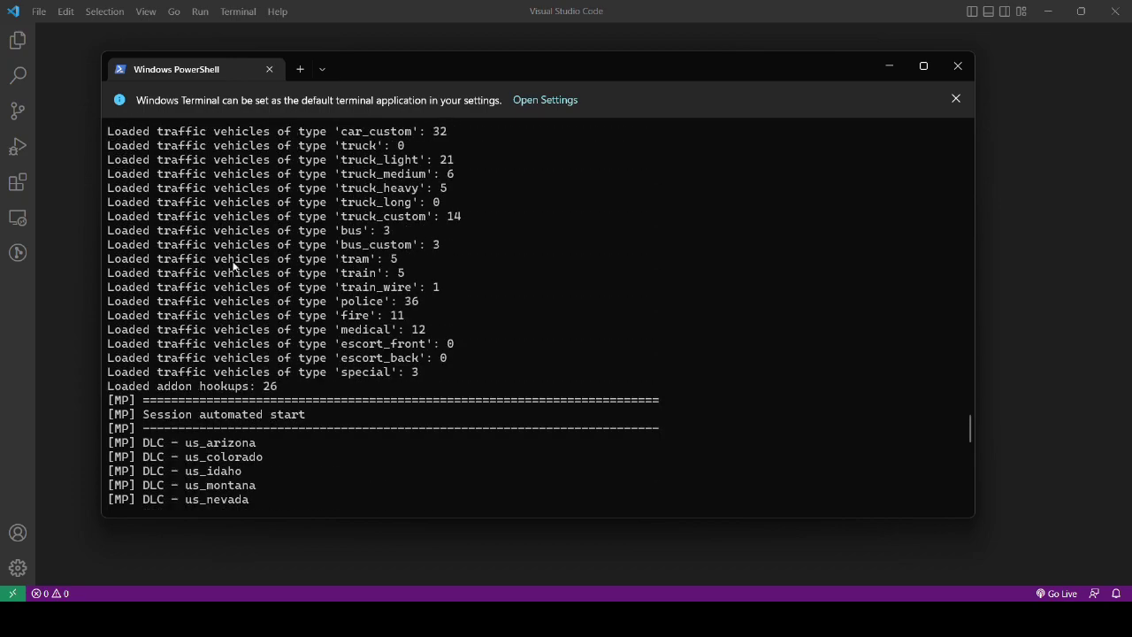
Step: Examine the server startup log in PowerShell, covering the DLC list, mod list, session settings and running state
{"action": "scroll", "coordinate": [259, 395], "scroll_direction": "up", "scroll_amount": 13}
{"action": "scroll", "coordinate": [213, 326], "scroll_direction": "down", "scroll_amount": 20}
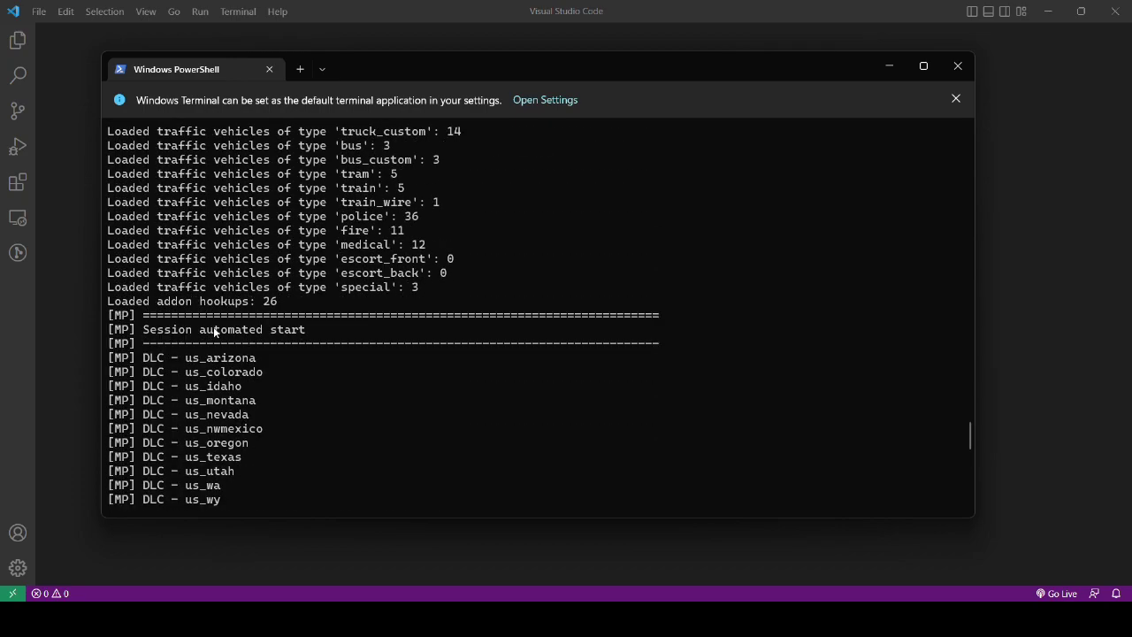
{"action": "scroll", "coordinate": [213, 331], "scroll_direction": "down", "scroll_amount": 5}
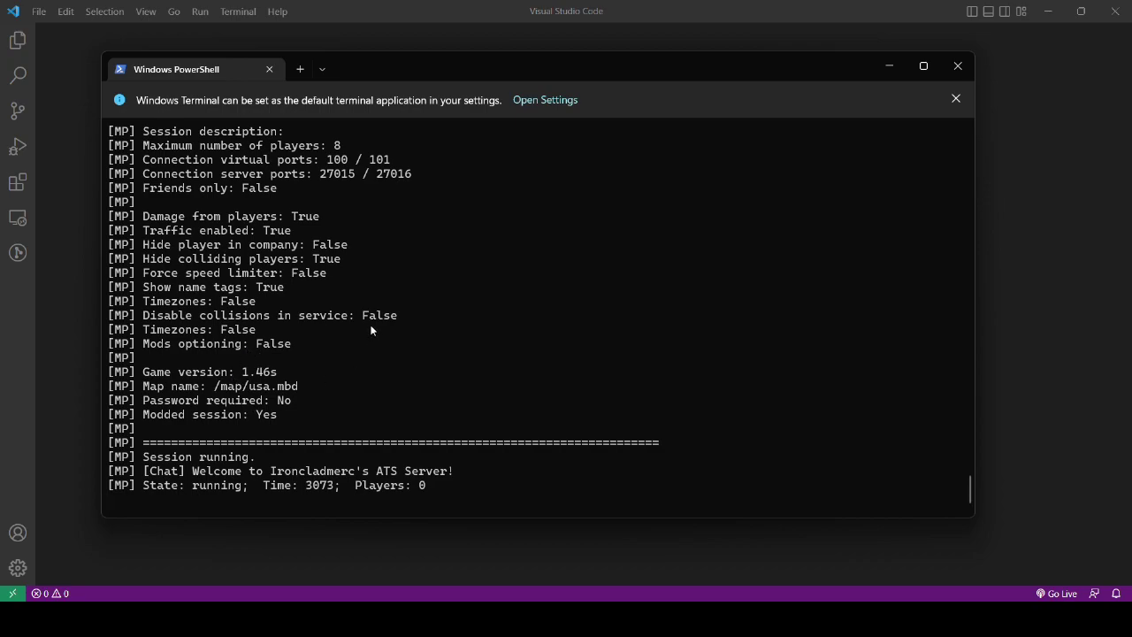
{"action": "left_click_drag", "start_coordinate": [777, 74], "coordinate": [748, 54]}
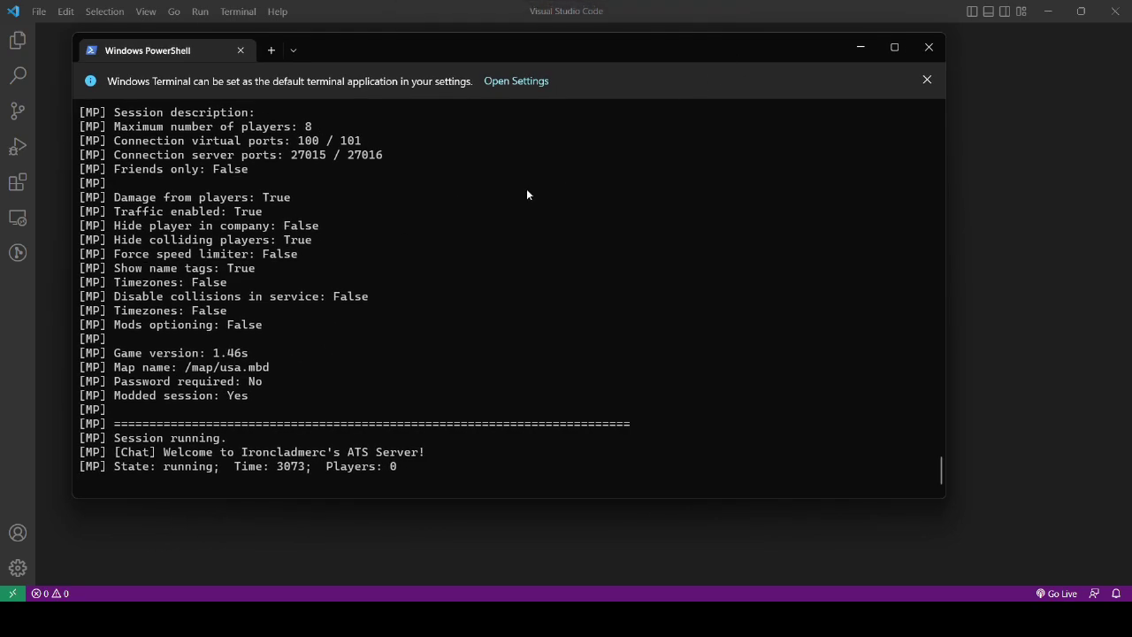
{"action": "scroll", "coordinate": [361, 305], "scroll_direction": "up", "scroll_amount": 10}
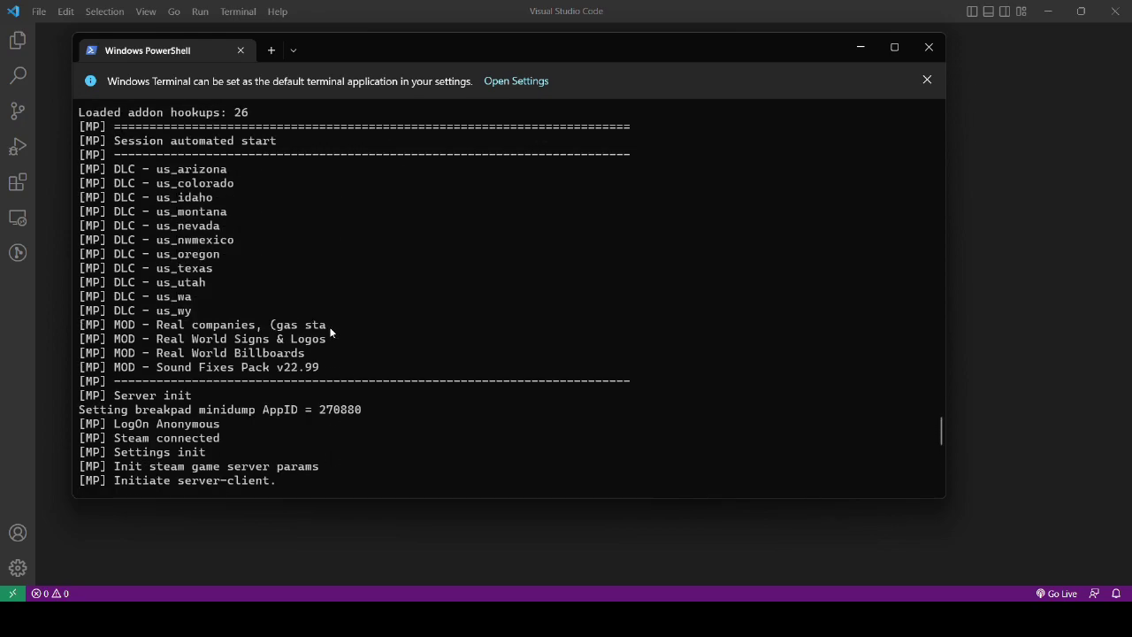
{"action": "scroll", "coordinate": [280, 322], "scroll_direction": "down", "scroll_amount": 10}
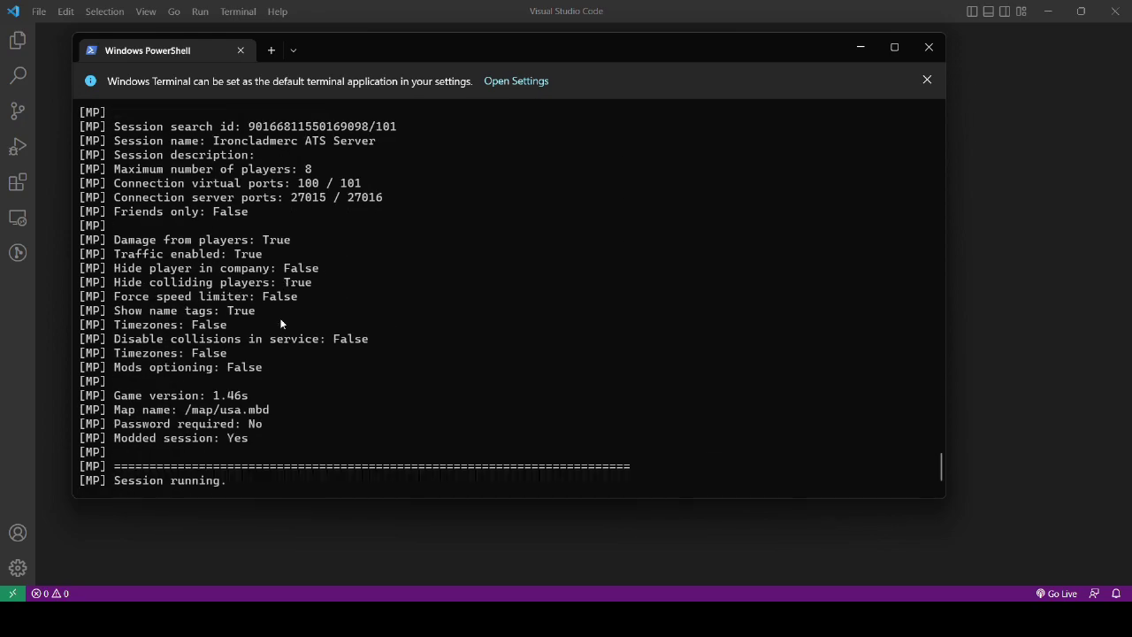
Step: Highlight the session search ID and the session name in the server log
{"action": "double_click", "coordinate": [263, 131]}
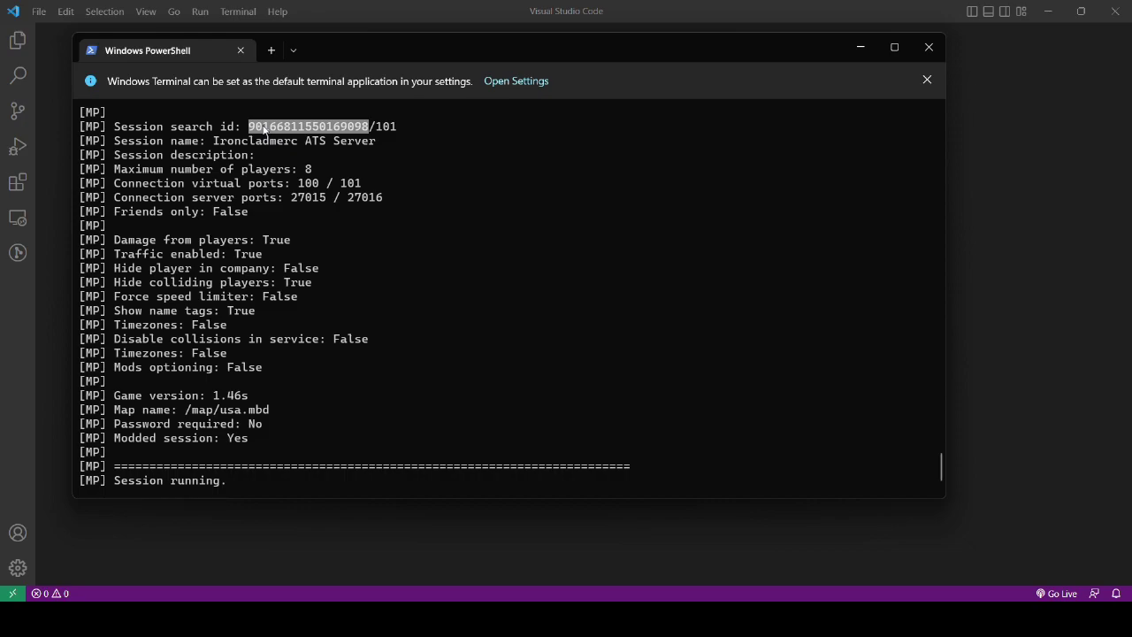
{"action": "right_click", "coordinate": [345, 129]}
{"action": "double_click", "coordinate": [345, 128]}
{"action": "left_click_drag", "start_coordinate": [213, 142], "coordinate": [374, 143]}
{"action": "right_click", "coordinate": [311, 164]}
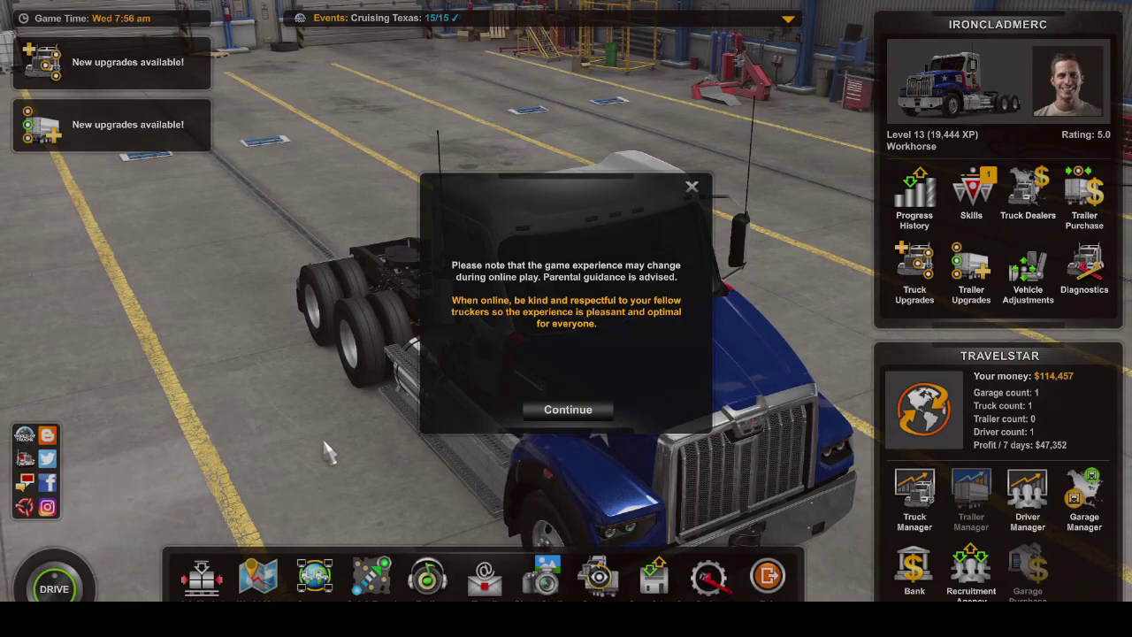
Step: Switch to American Truck Simulator, accept the online play notice and search the convoy sessions for "Ironcladmerc"
{"action": "left_click", "coordinate": [542, 412]}
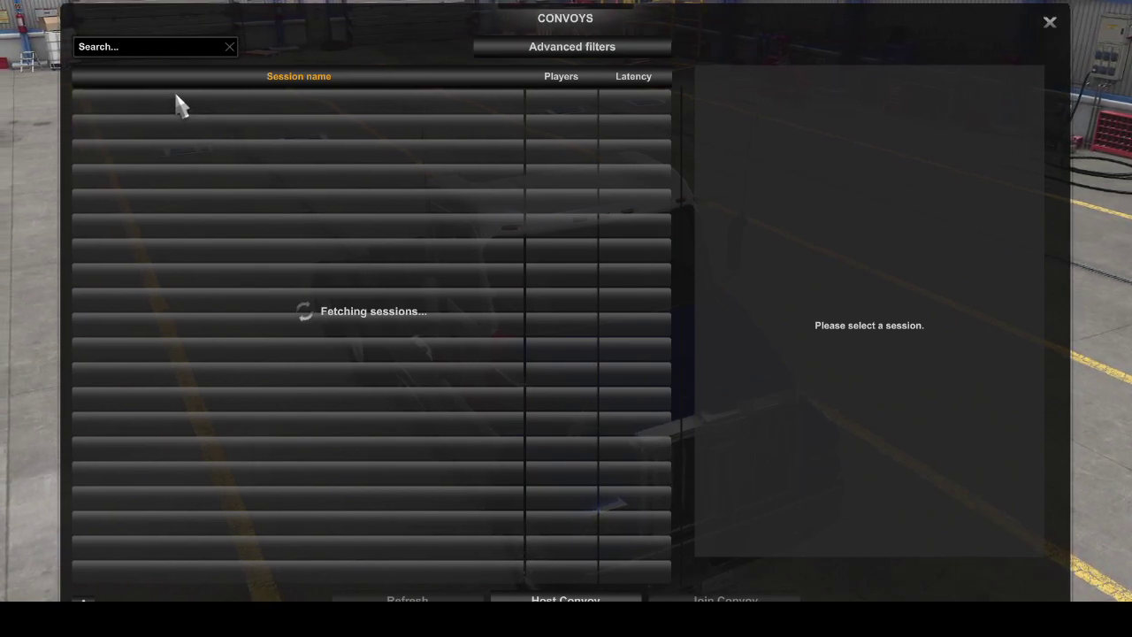
{"action": "left_click", "coordinate": [143, 51]}
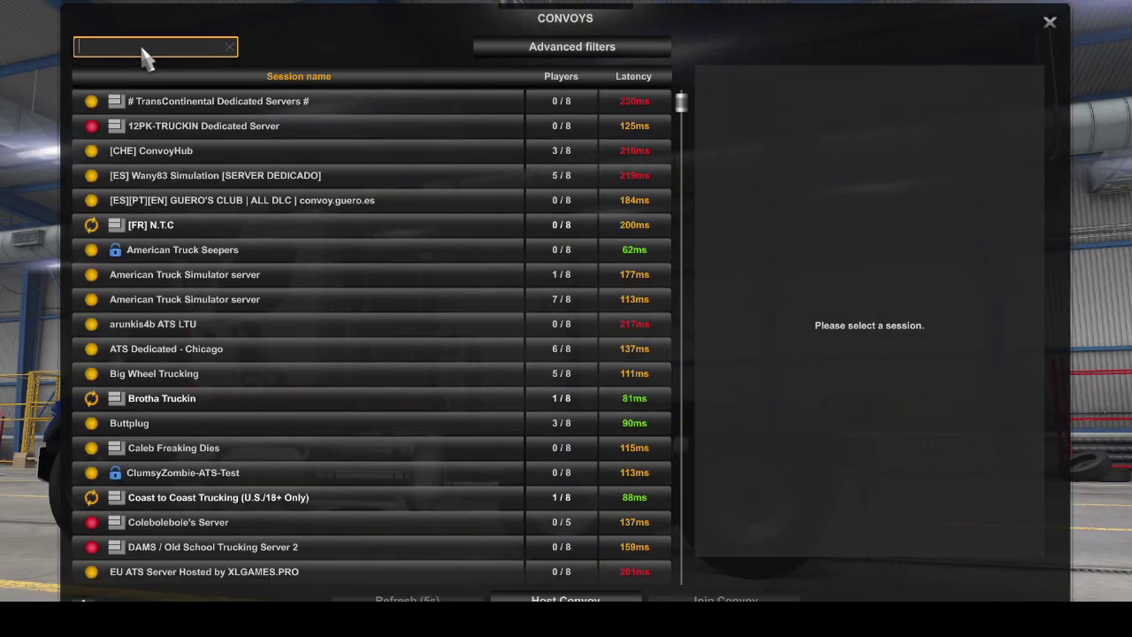
{"action": "type", "text": "Ironc"}
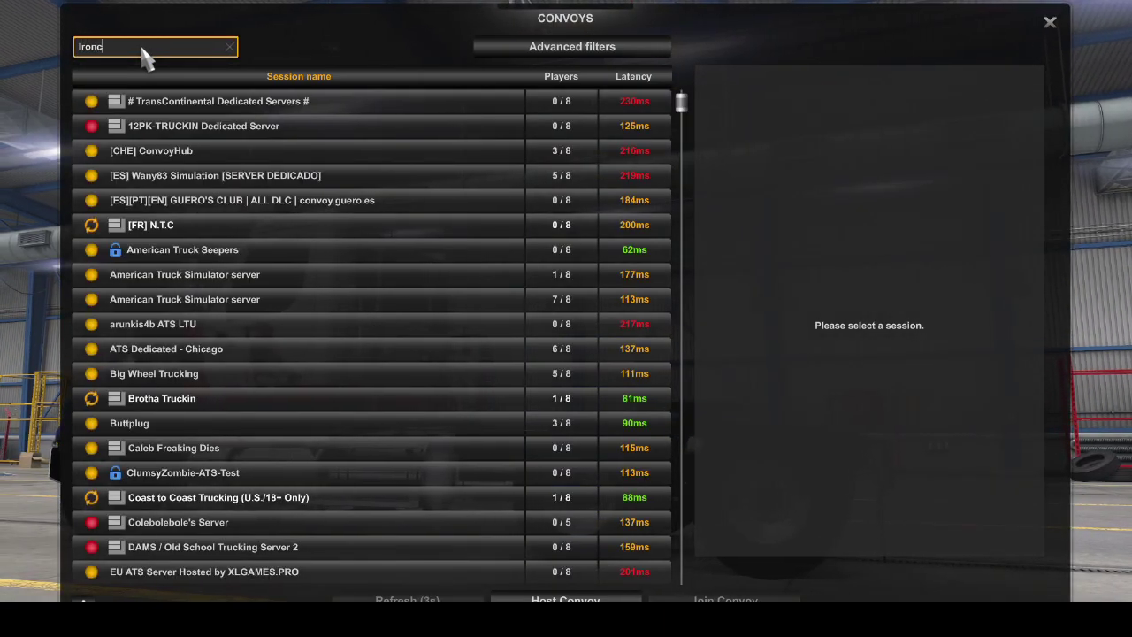
{"action": "type", "text": "ladmerc"}
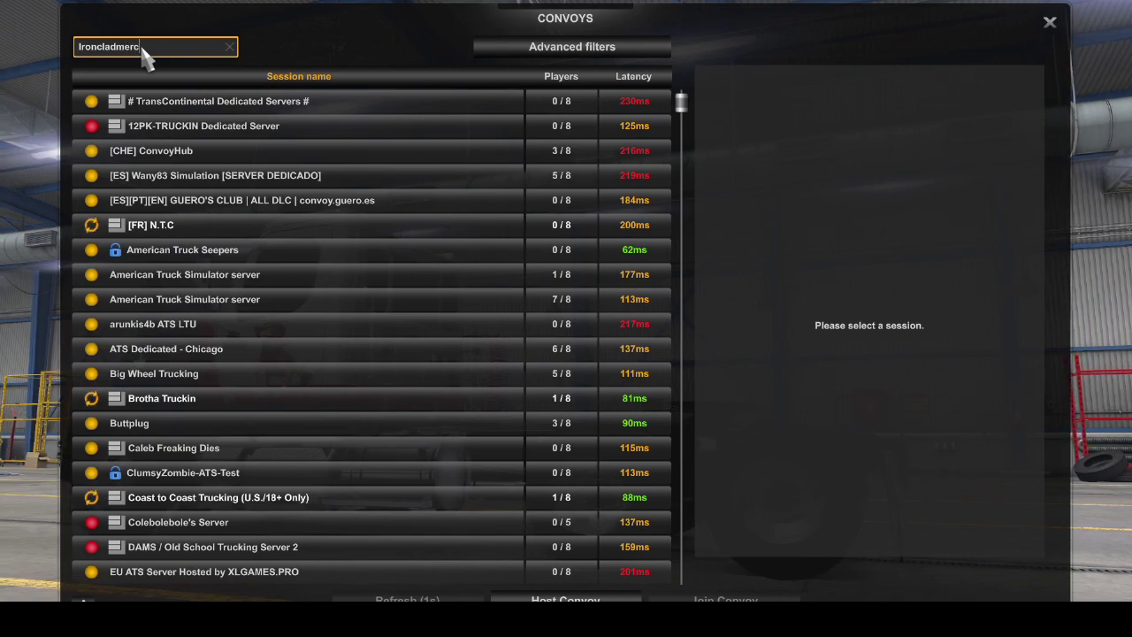
{"action": "key", "text": "BackSpace"}
{"action": "key", "text": "BackSpace"}
{"action": "key", "text": "BackSpace"}
{"action": "key", "text": "BackSpace"}
{"action": "key", "text": "BackSpace"}
{"action": "key", "text": "BackSpace"}
{"action": "type", "text": "ad"}
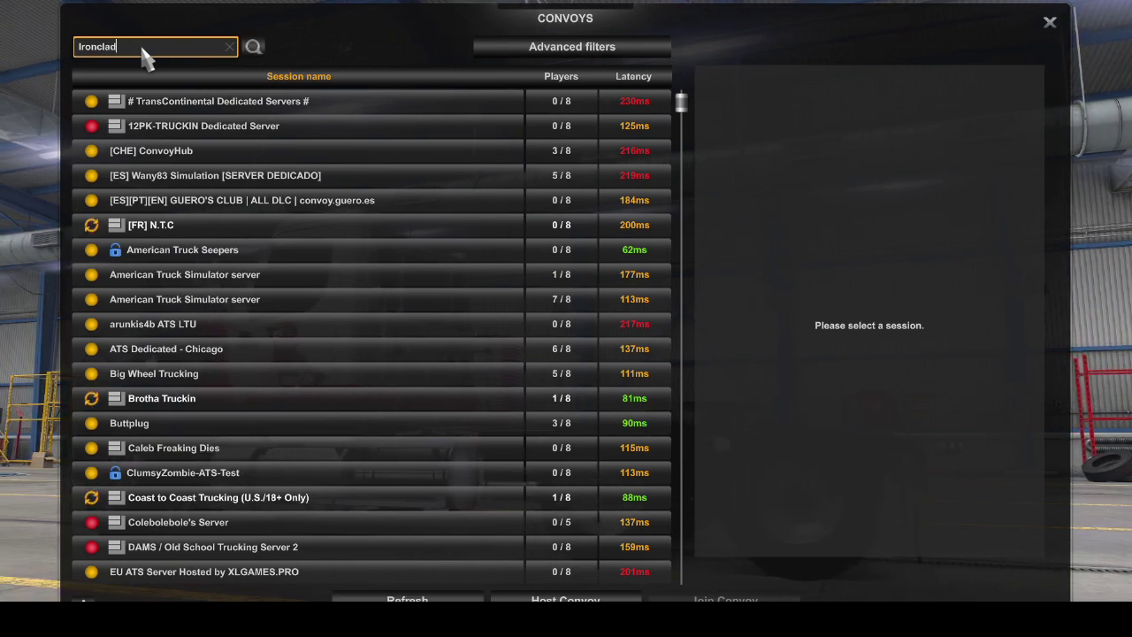
{"action": "type", "text": "merc"}
{"action": "key", "text": "Return"}
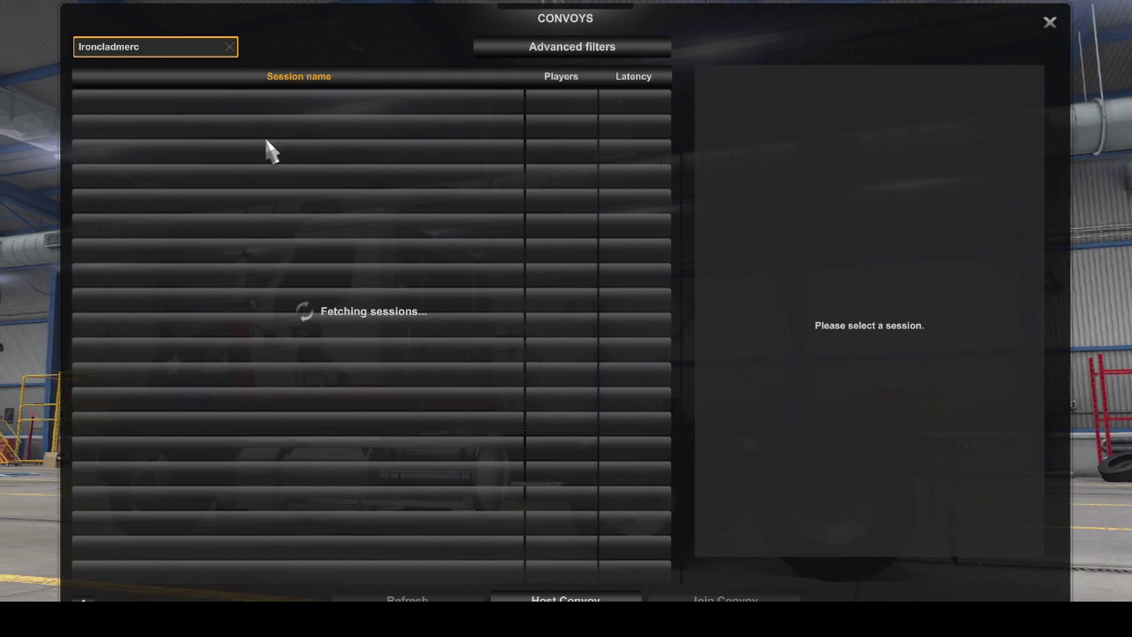
Step: Join the Ironcladmerc ATS Server convoy session and return to the garage screen
{"action": "left_click", "coordinate": [200, 106]}
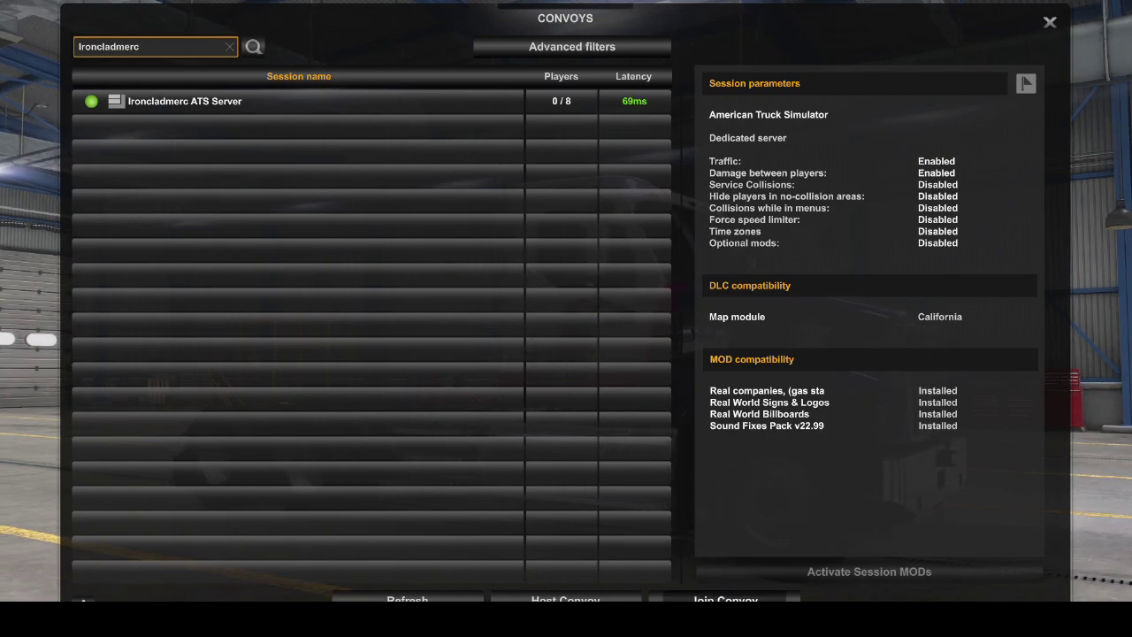
{"action": "left_click", "coordinate": [725, 599]}
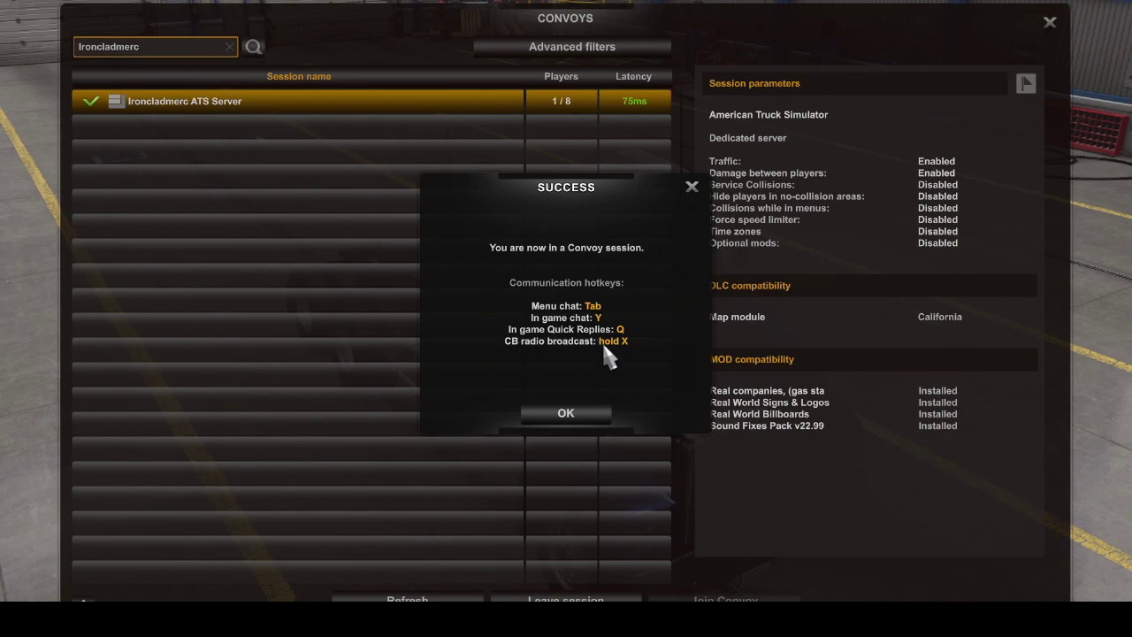
{"action": "left_click", "coordinate": [576, 419]}
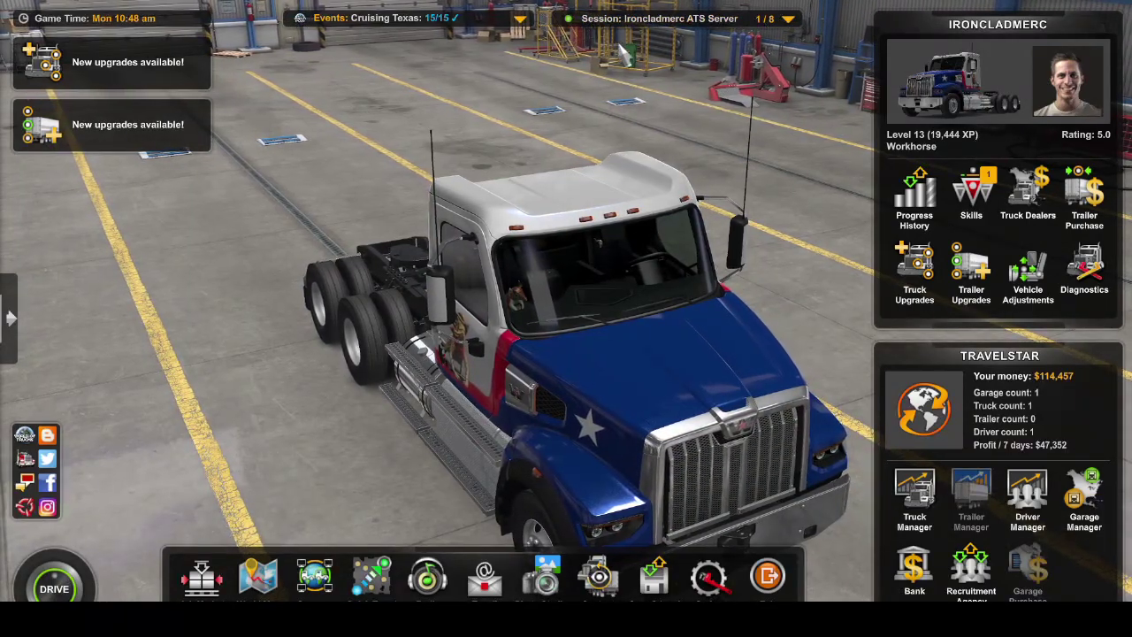
{"action": "left_click", "coordinate": [640, 21]}
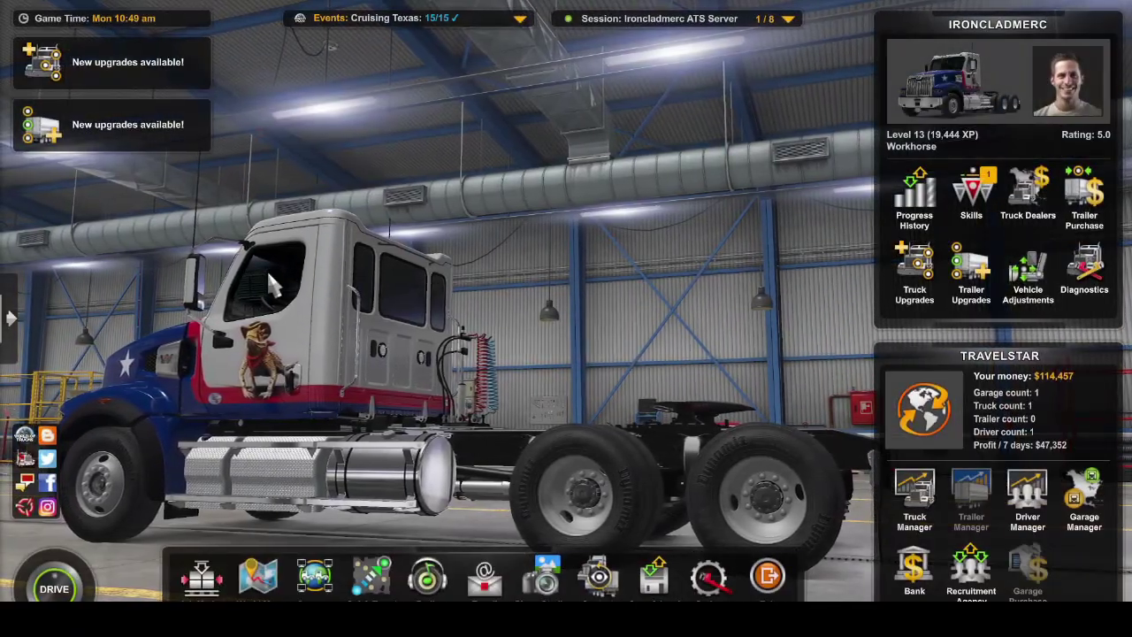
{"action": "left_click_drag", "start_coordinate": [266, 268], "coordinate": [249, 268]}
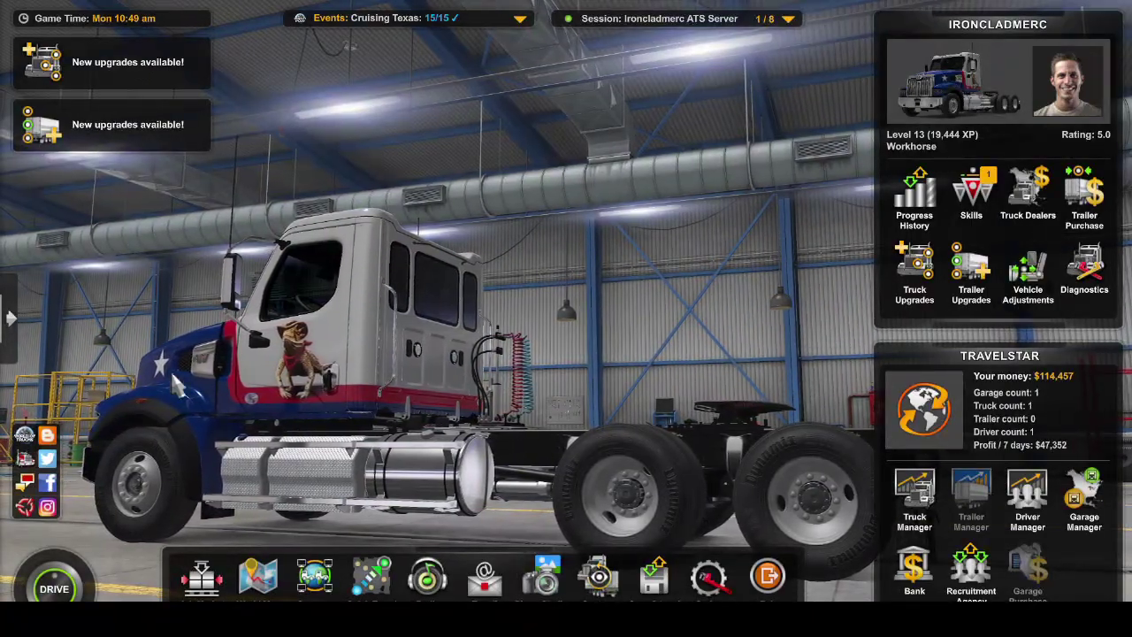
Step: Send the moderator command /set_time 03:00 in the session chat
{"action": "left_click", "coordinate": [11, 317]}
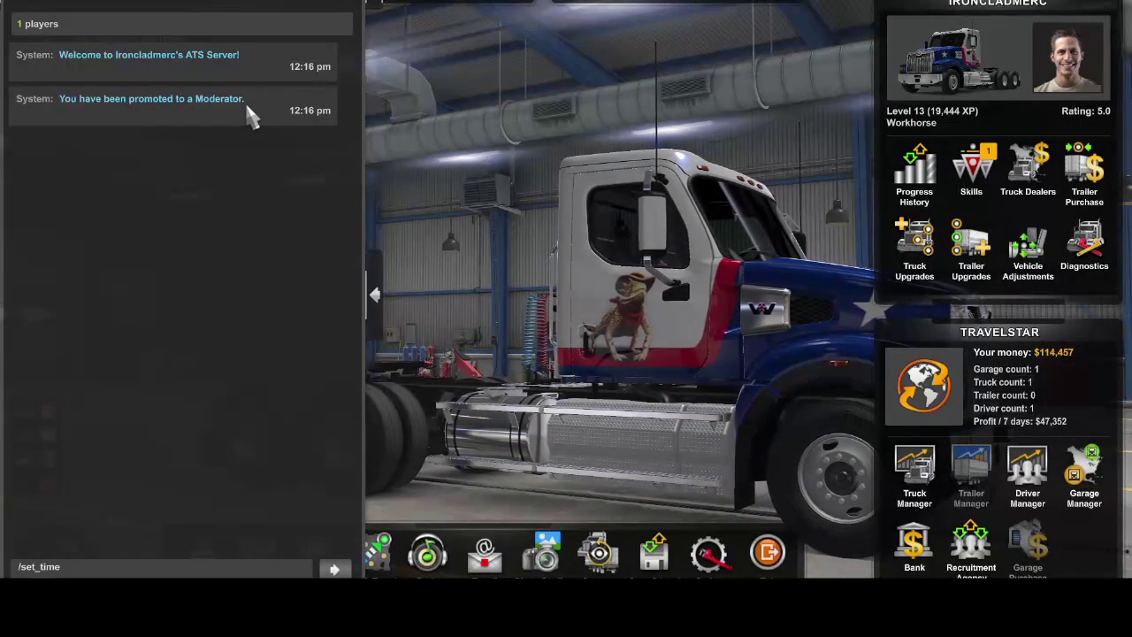
{"action": "type", "text": "03:00"}
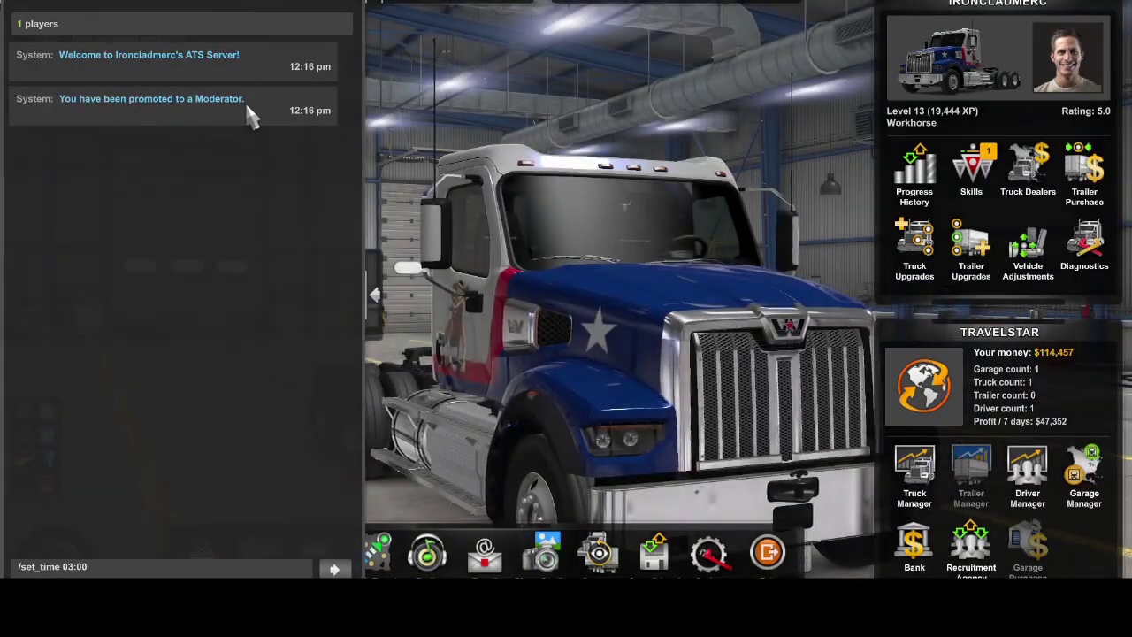
{"action": "key", "text": "Return"}
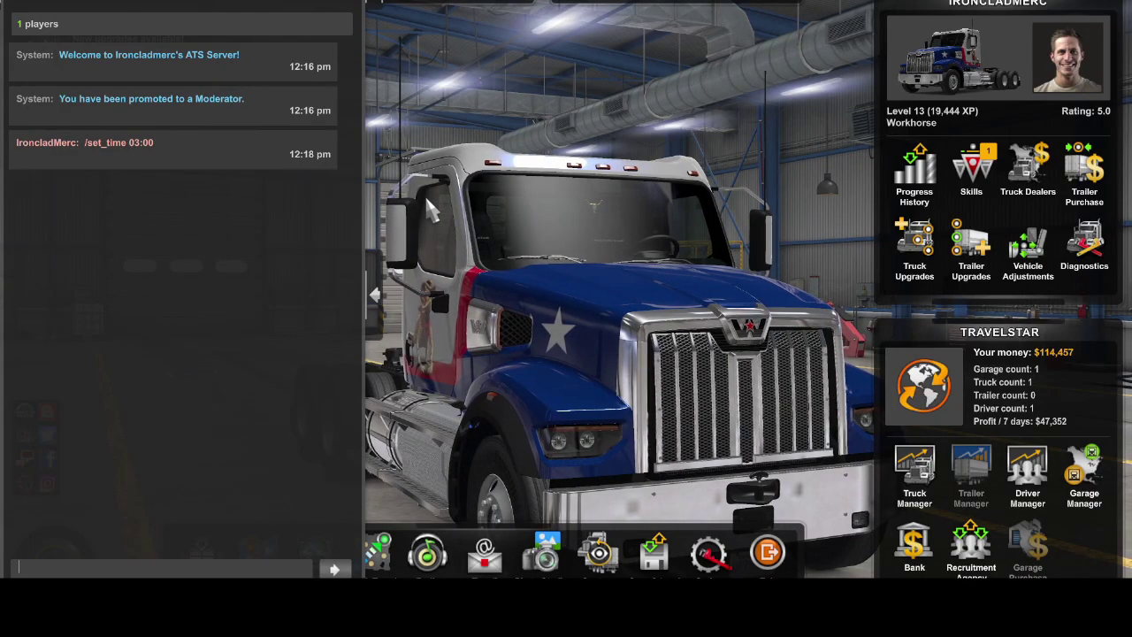
Step: Close the chat, enter the driving view to check the night-time setting and return to the garage screen
{"action": "key", "text": "Escape"}
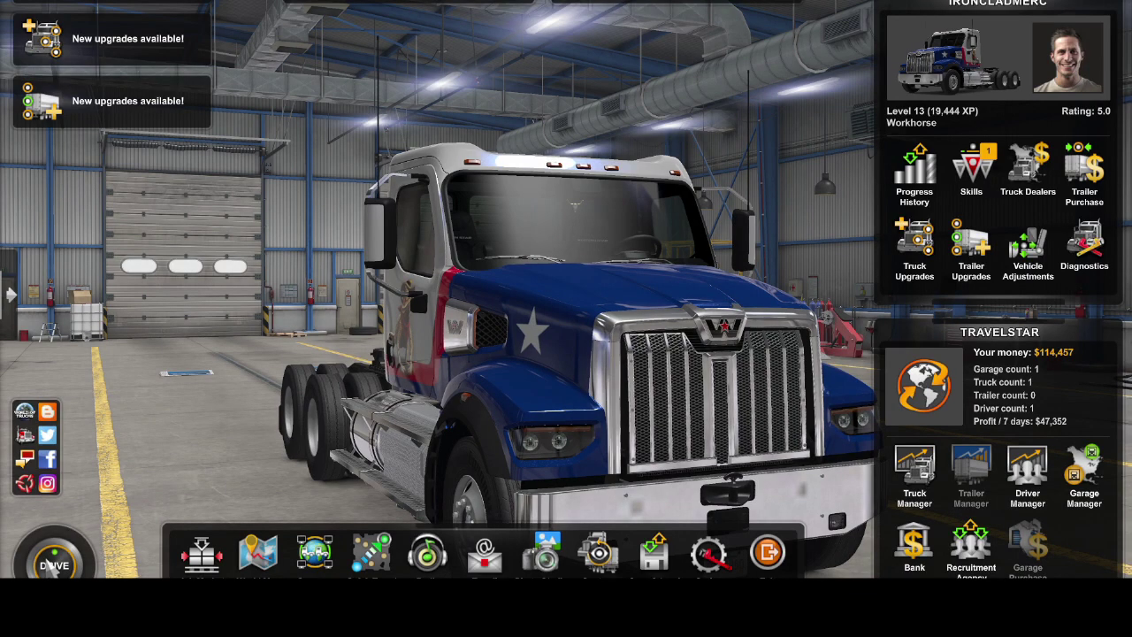
{"action": "left_click", "coordinate": [52, 566]}
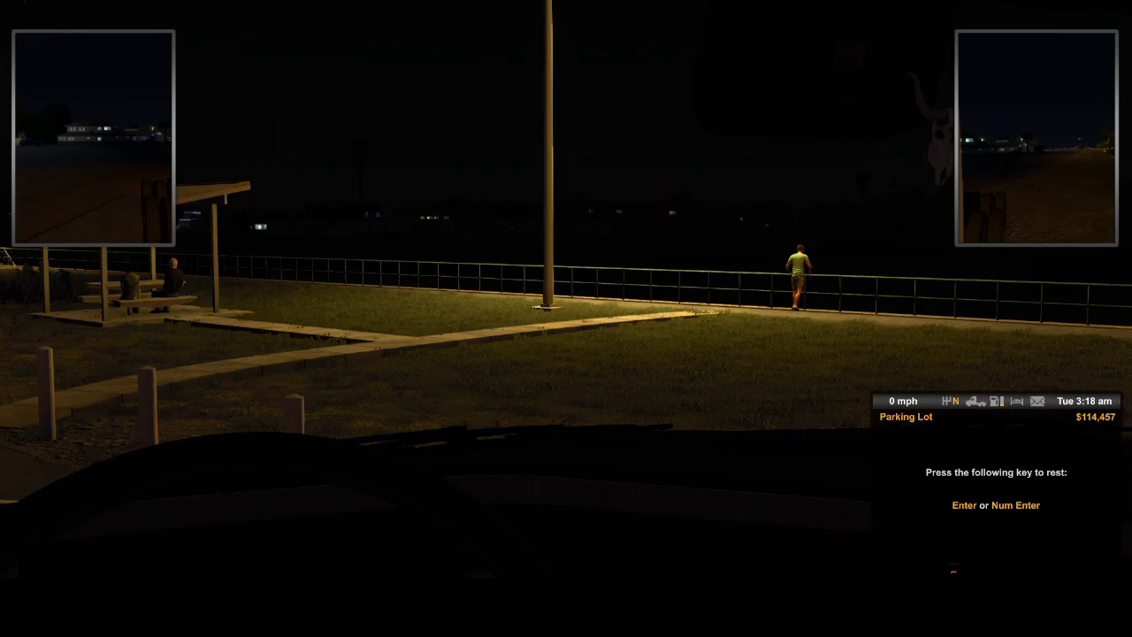
{"action": "key", "text": "Escape"}
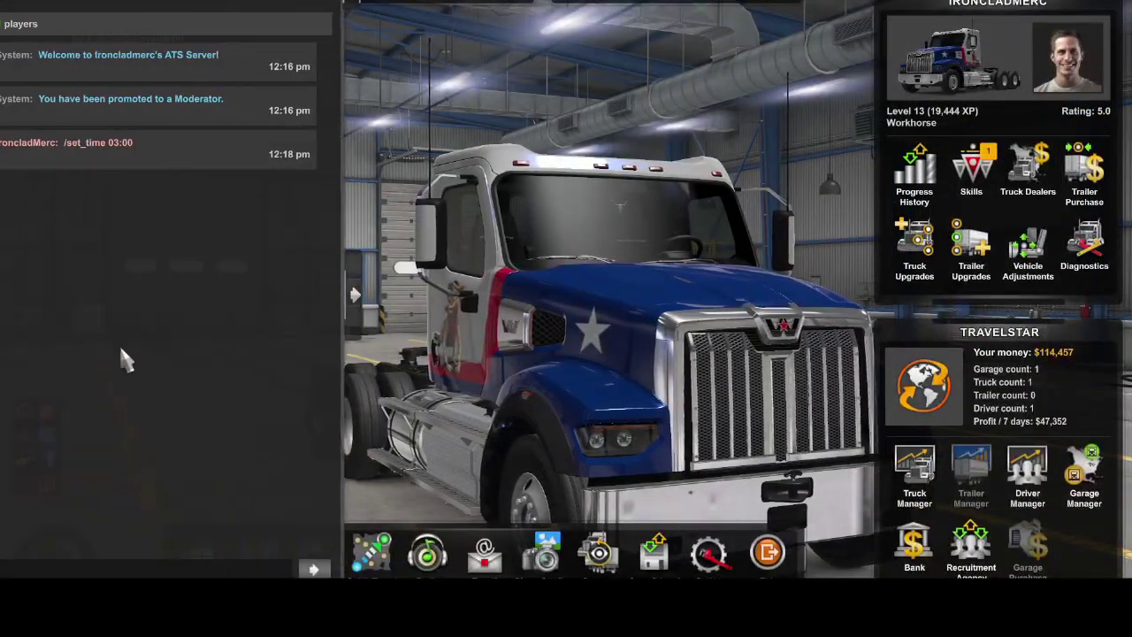
Step: Send the moderator command /set_time 10:00 in the session chat
{"action": "type", "text": "/set)t"}
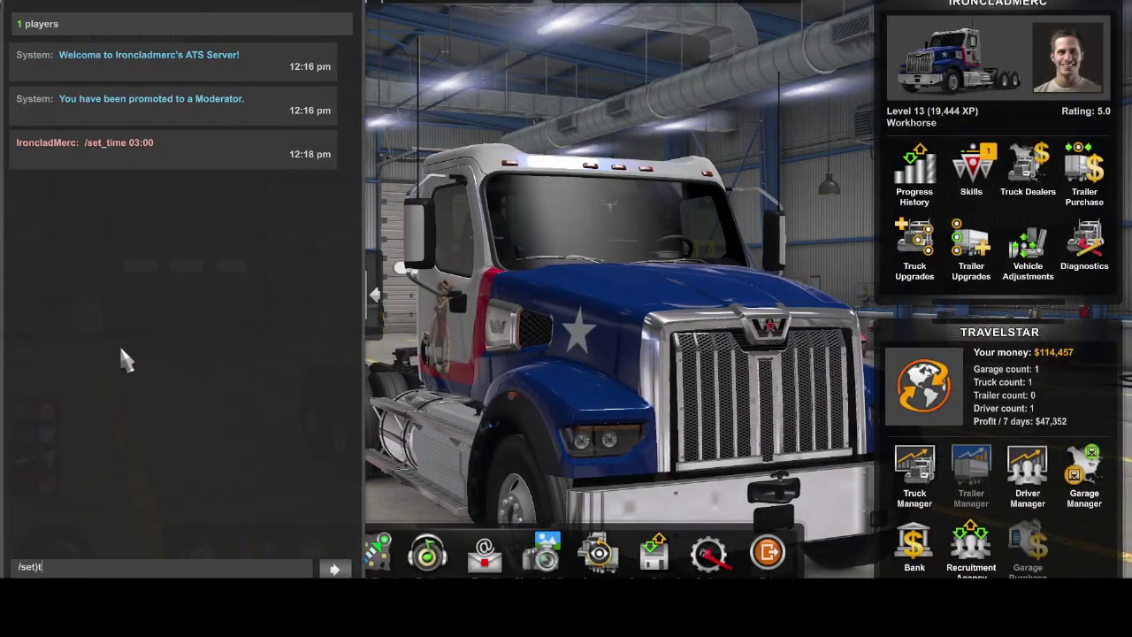
{"action": "key", "text": "BackSpace"}
{"action": "key", "text": "BackSpace"}
{"action": "type", "text": "_t"}
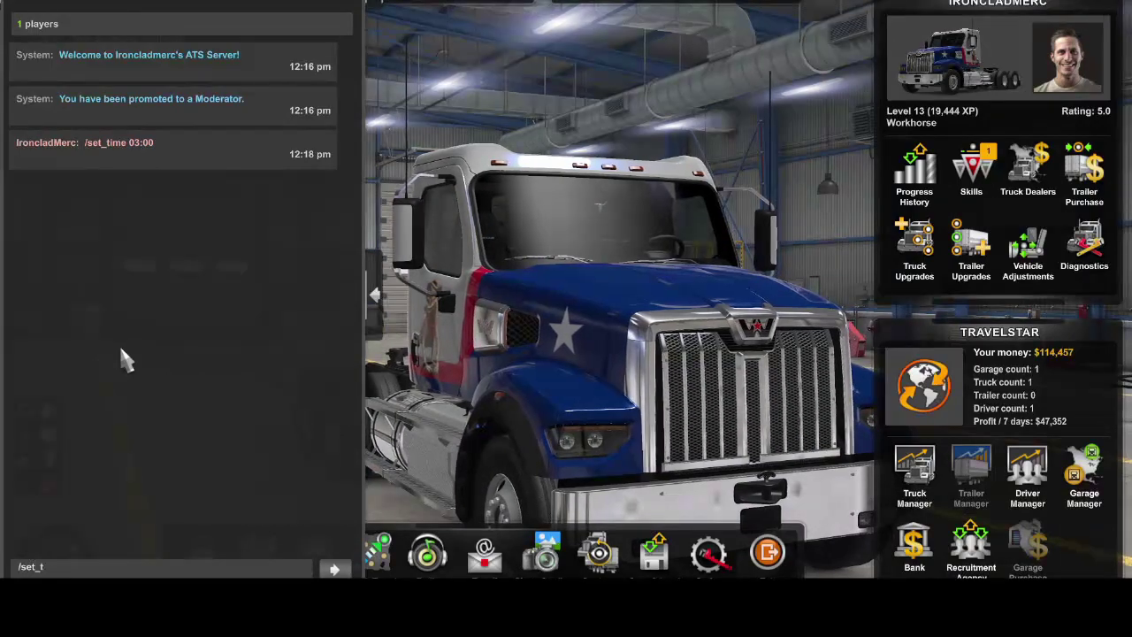
{"action": "type", "text": "ime 10"}
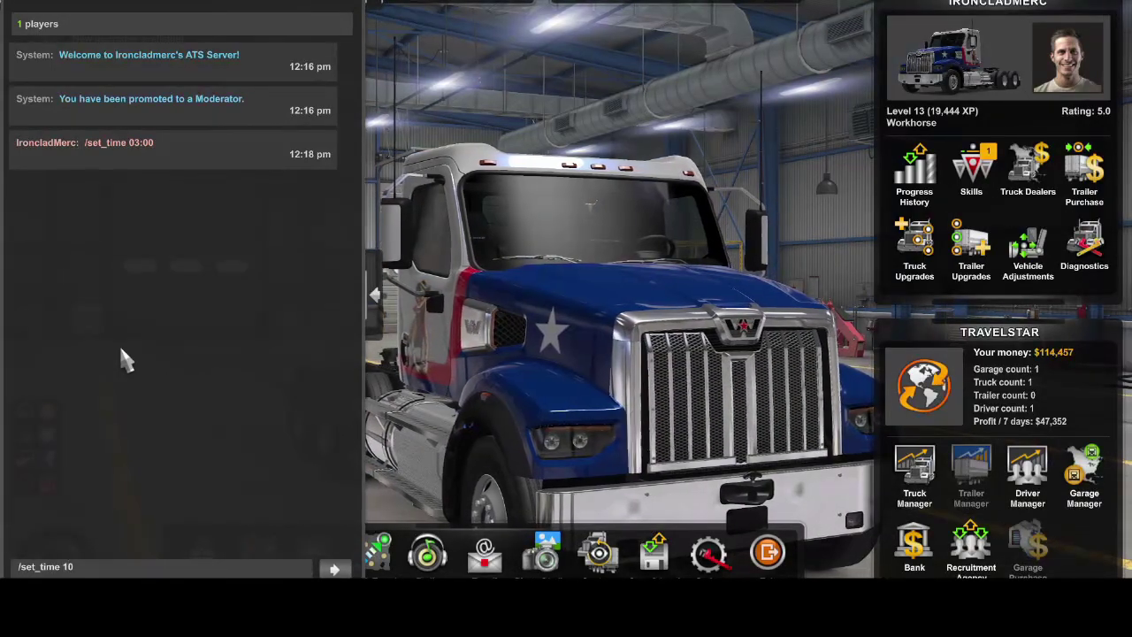
{"action": "type", "text": ":00"}
{"action": "key", "text": "Return"}
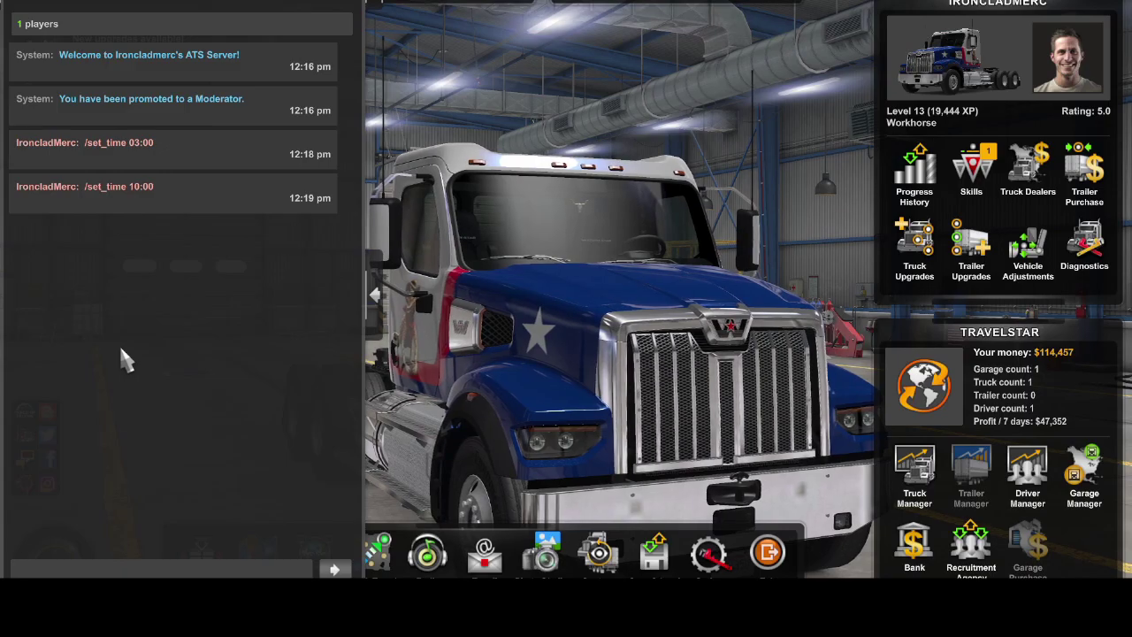
Step: Close the chat, check the daytime setting in the driving view and go back to the garage screen
{"action": "key", "text": "Escape"}
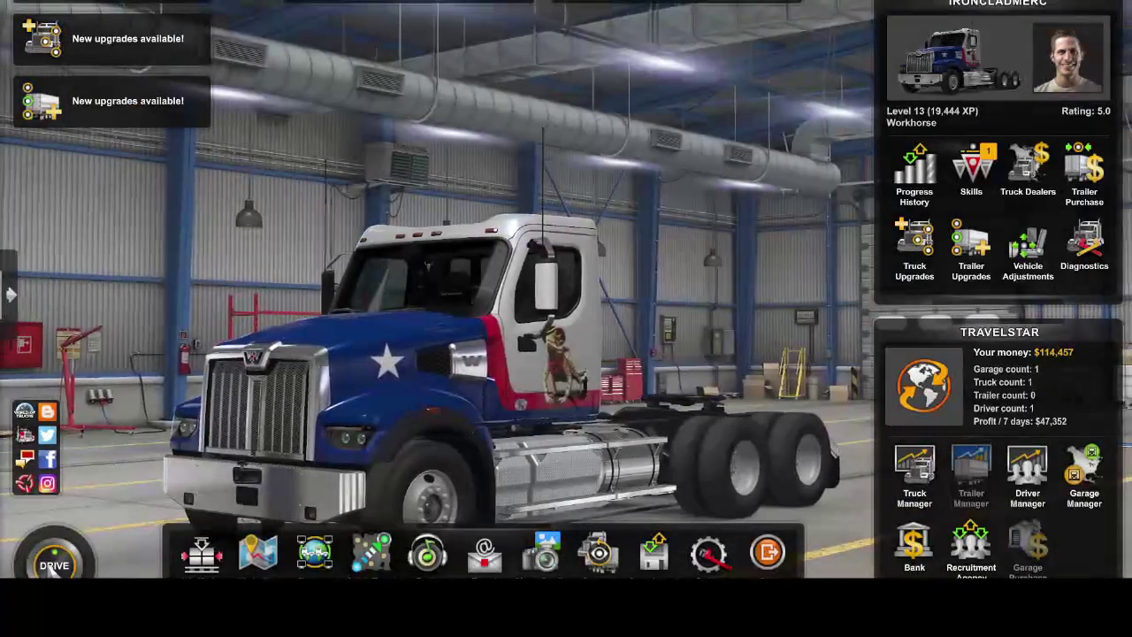
{"action": "left_click", "coordinate": [53, 566]}
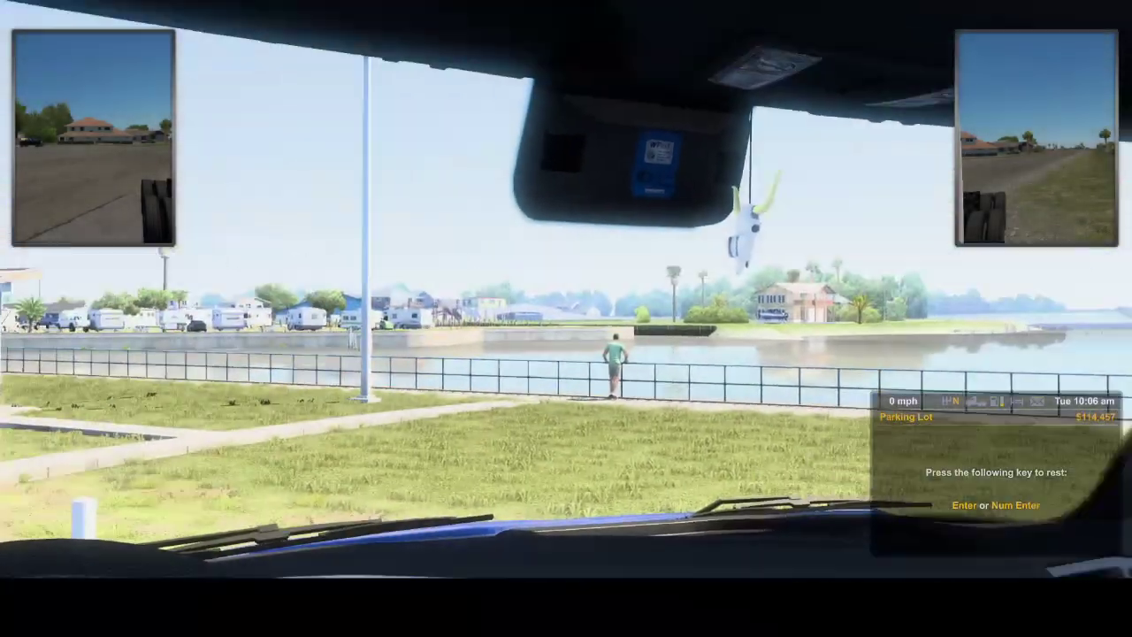
{"action": "mouse_move", "coordinate": [566, 319]}
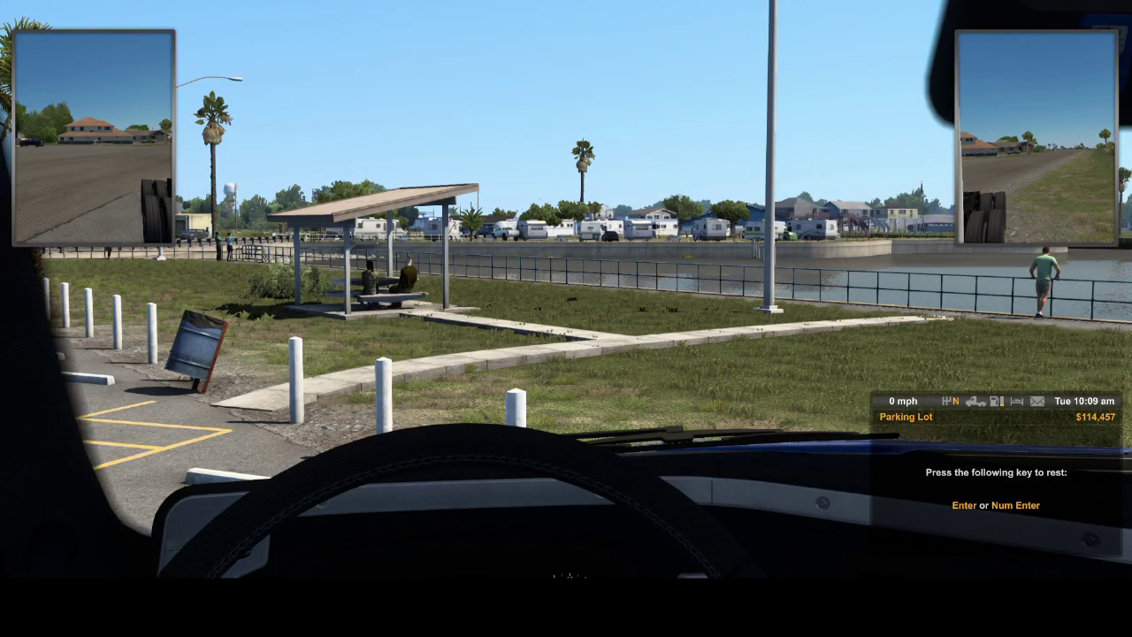
{"action": "key", "text": "Escape"}
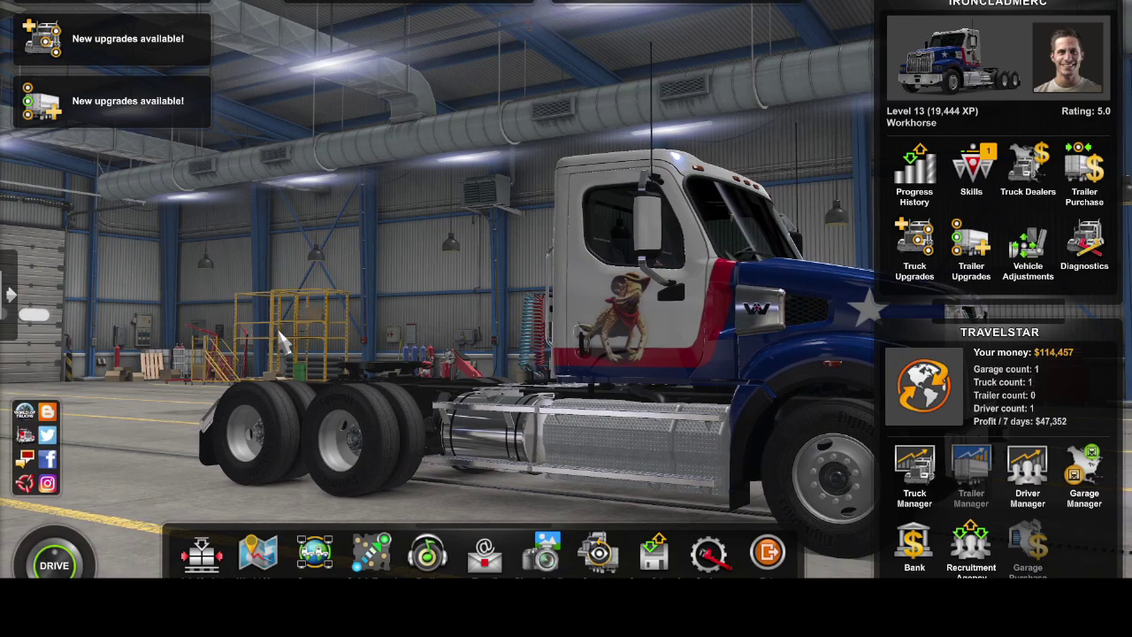
{"action": "left_click_drag", "start_coordinate": [281, 340], "coordinate": [352, 386]}
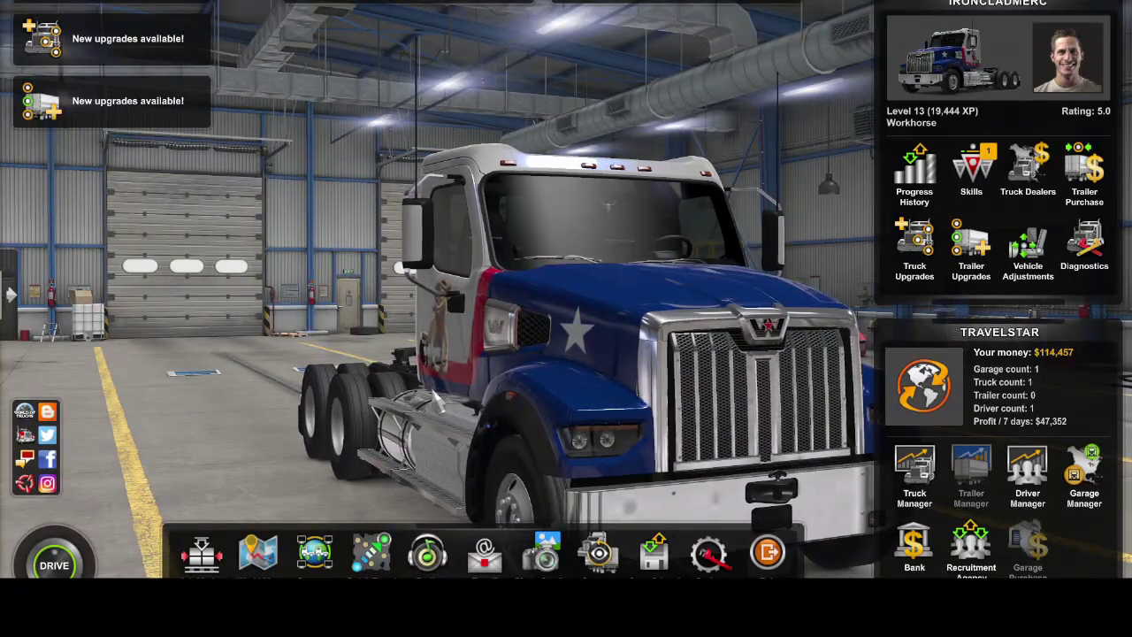
{"action": "left_click_drag", "start_coordinate": [352, 387], "coordinate": [366, 390]}
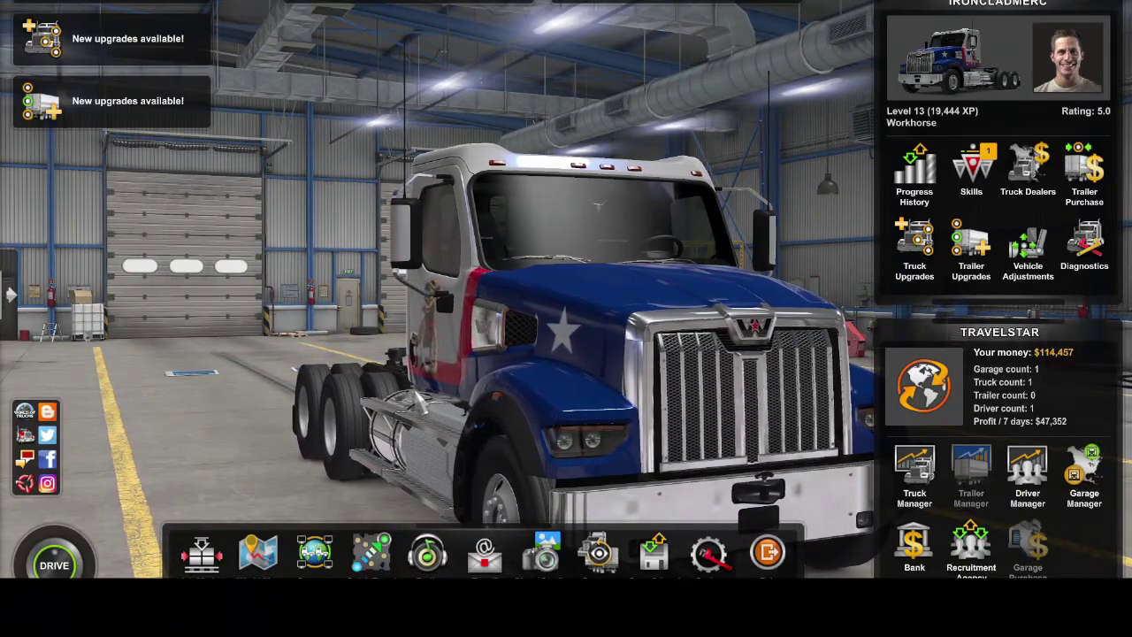